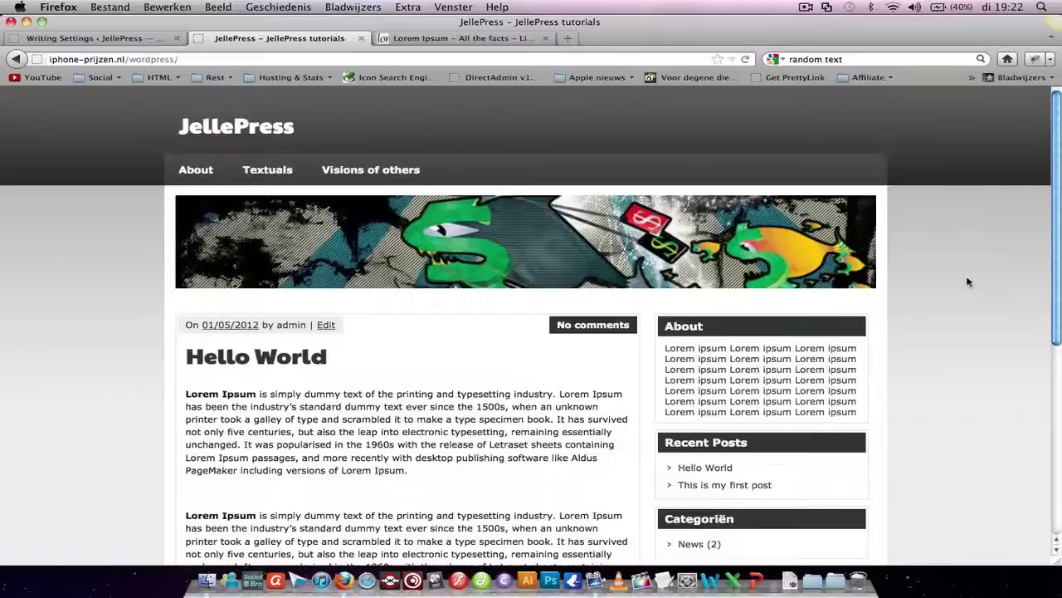
Examine the blog's front page with its posts and sidebar widgets, and return to the site's admin area.
click(83, 39)
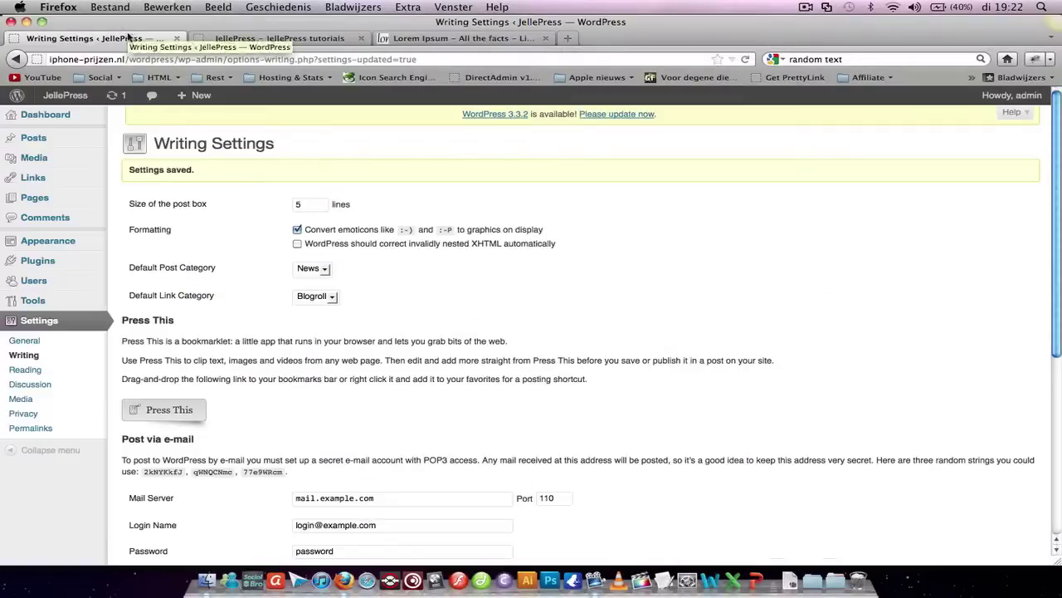
mouse_move(83, 251)
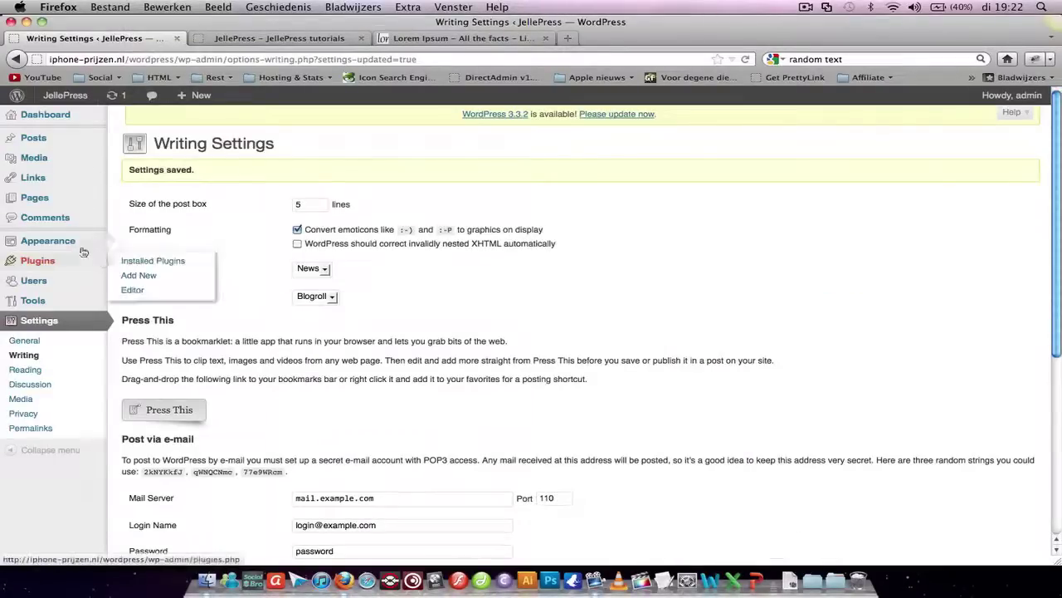
click(315, 38)
scroll(868, 356, down, 5)
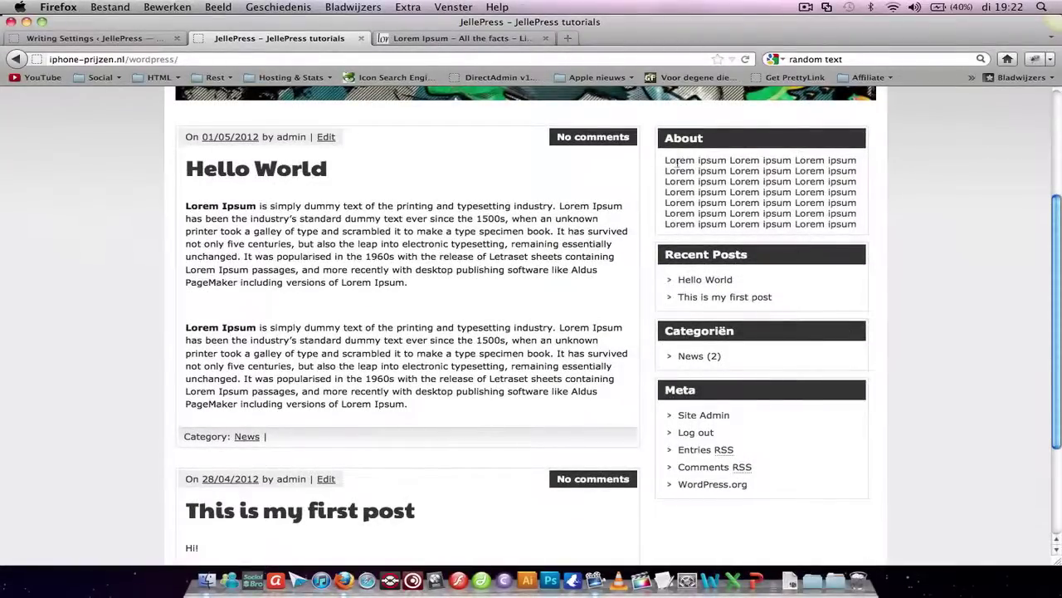
scroll(677, 163, up, 5)
click(145, 39)
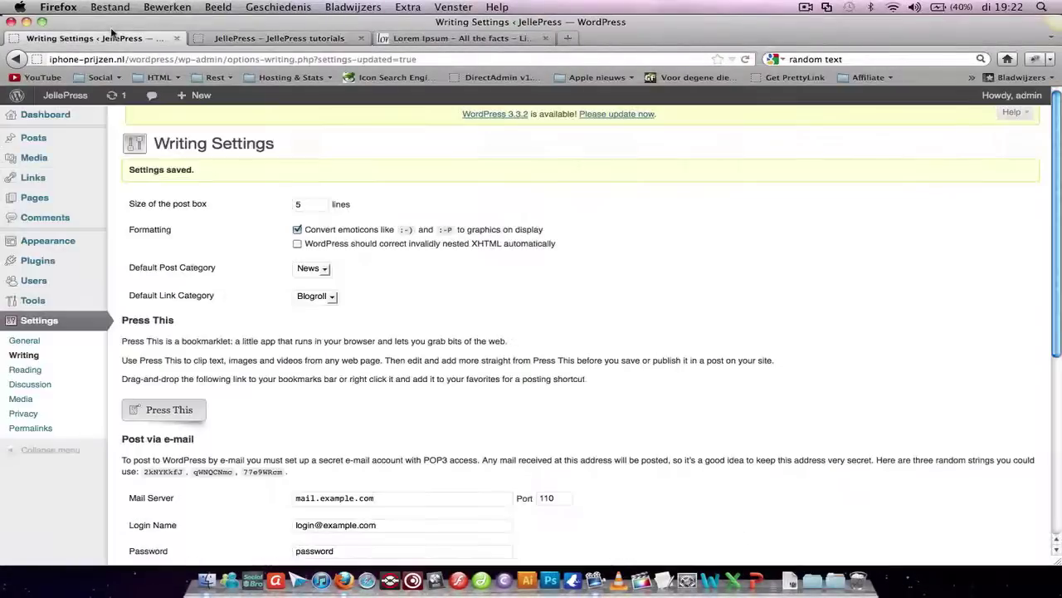
Go by way of the theme overview to the widget management page and collapse the Inactive Widgets area.
mouse_move(62, 239)
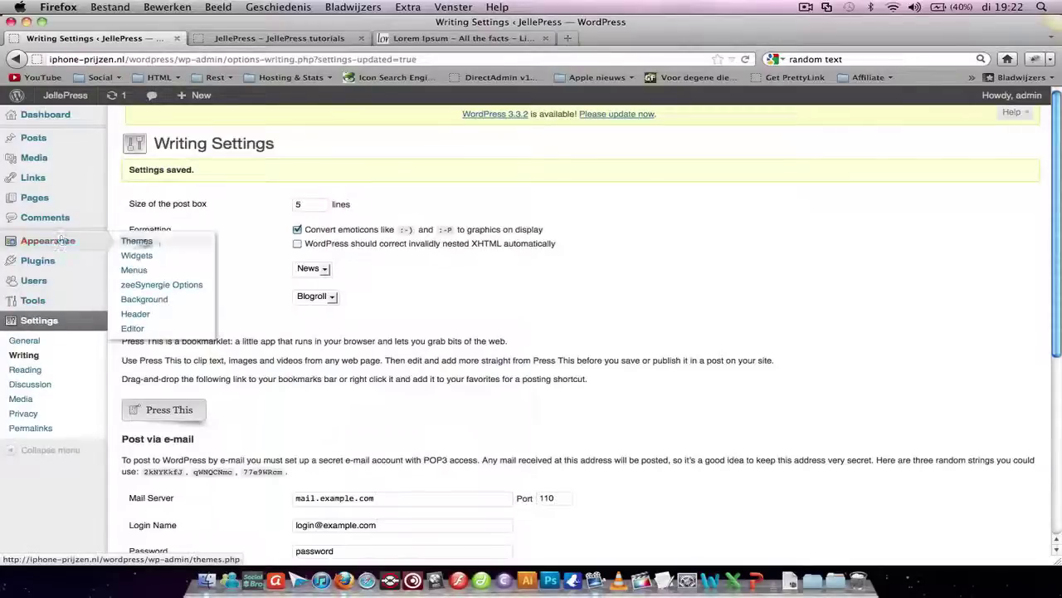
click(184, 242)
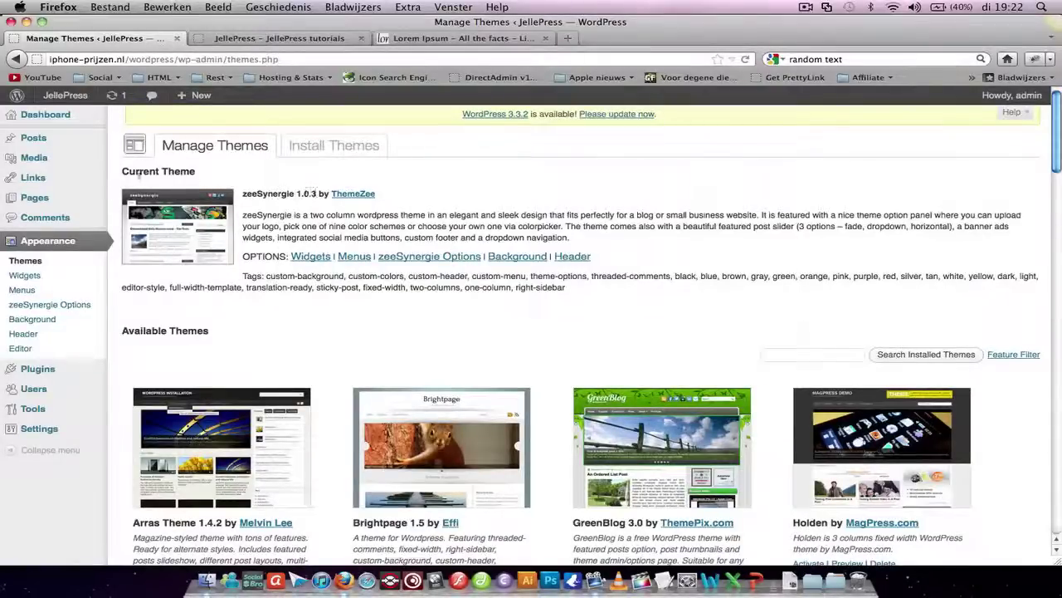
mouse_move(82, 142)
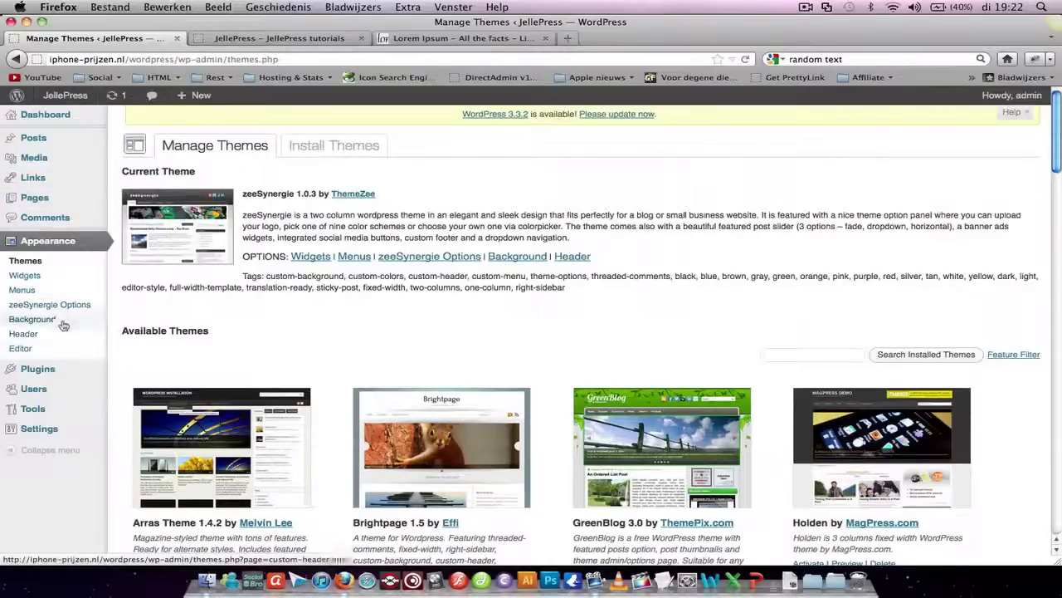
click(61, 279)
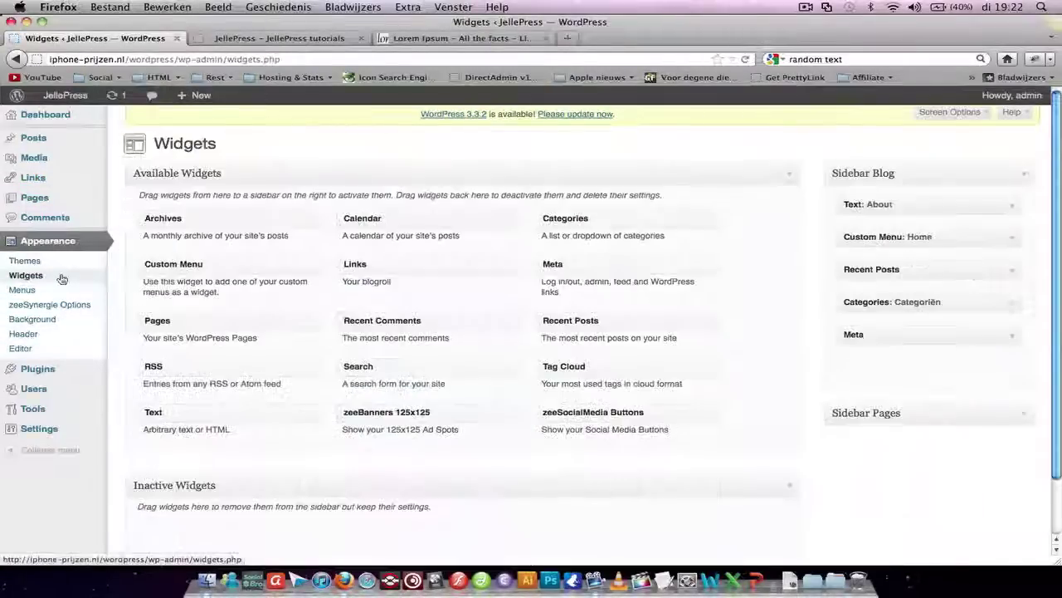
scroll(476, 336, down, 2)
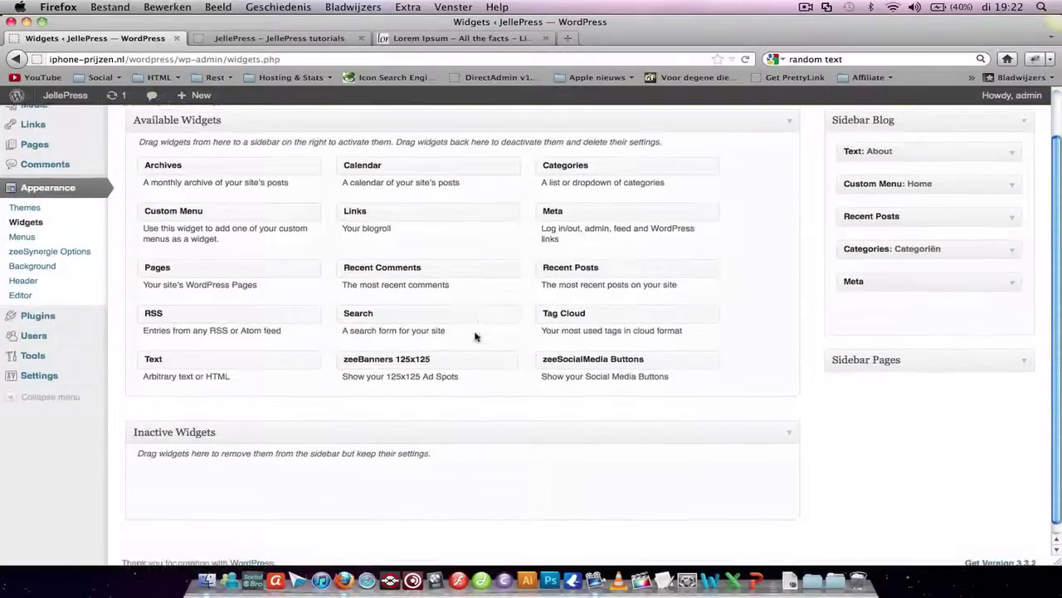
click(789, 432)
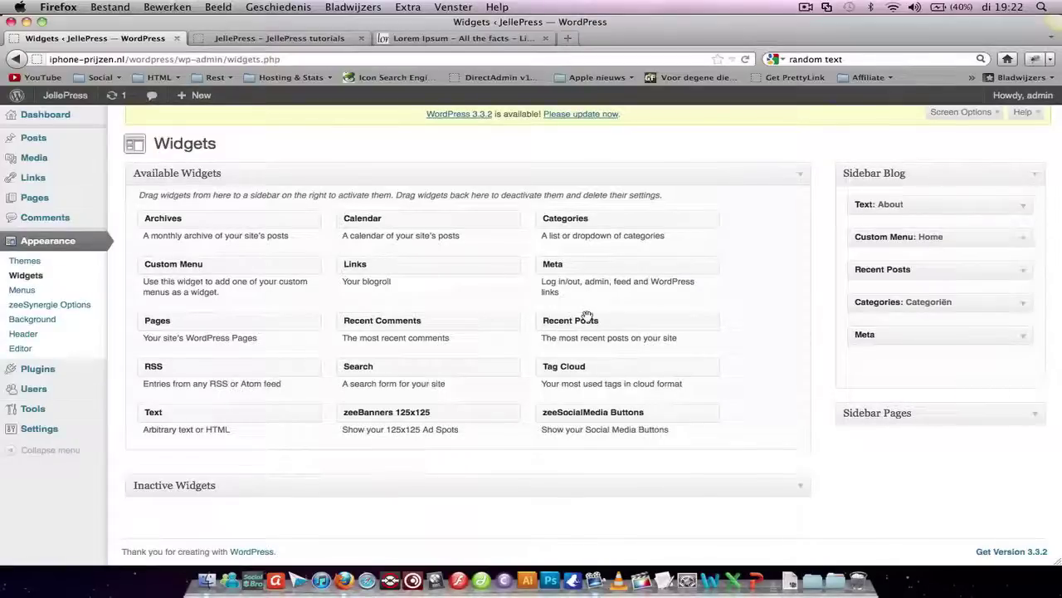
Replace the About text widget's content with "JellePress Wordpress Tutorials, please subscribe!", save it and collapse the widget.
click(1025, 209)
drag(882, 302, 758, 193)
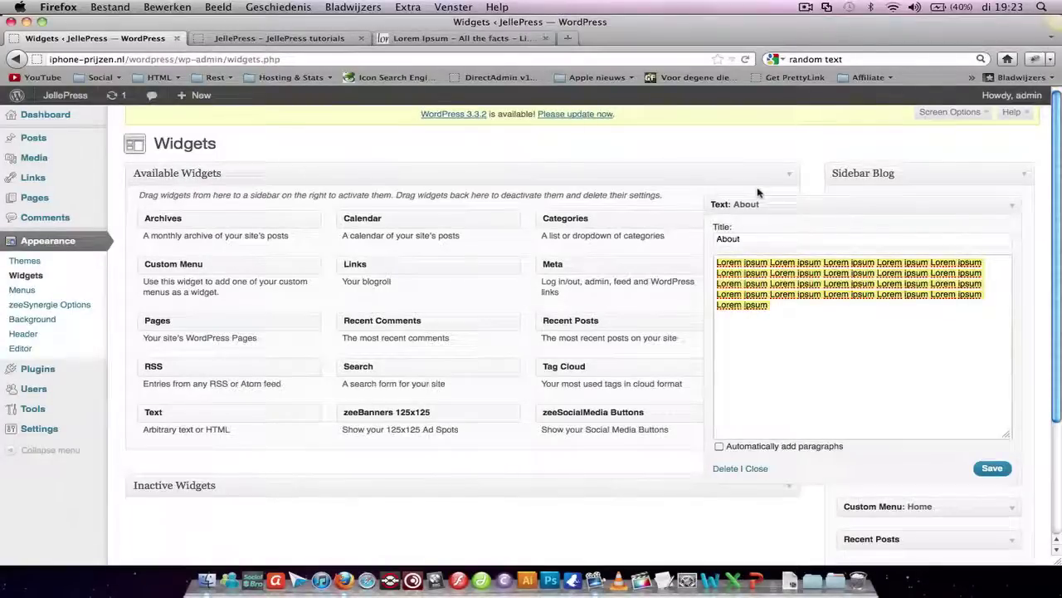
key(BackSpace)
text(JellePress)
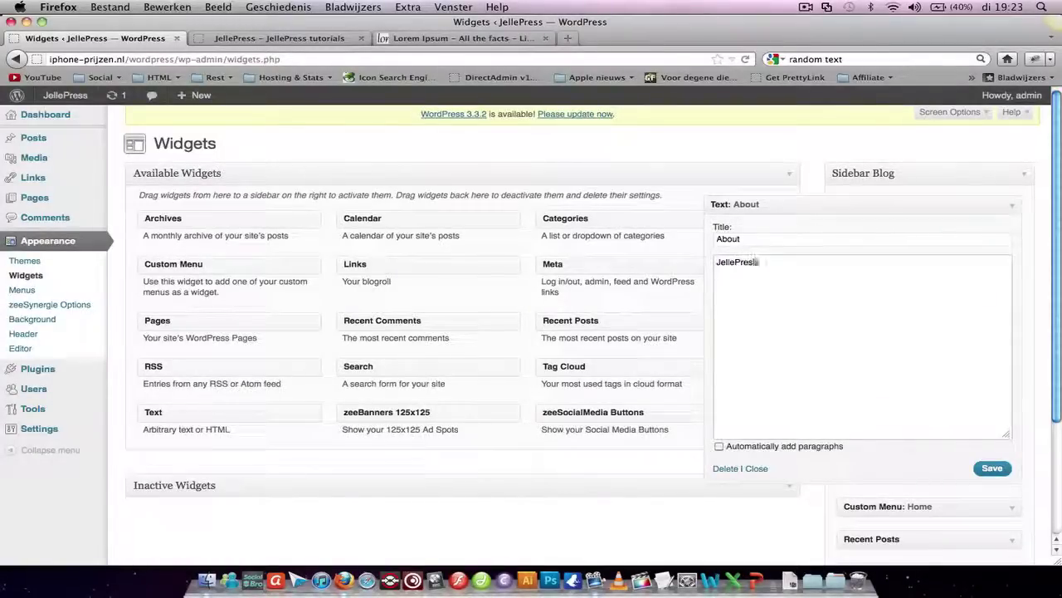
text( wordpress Ti)
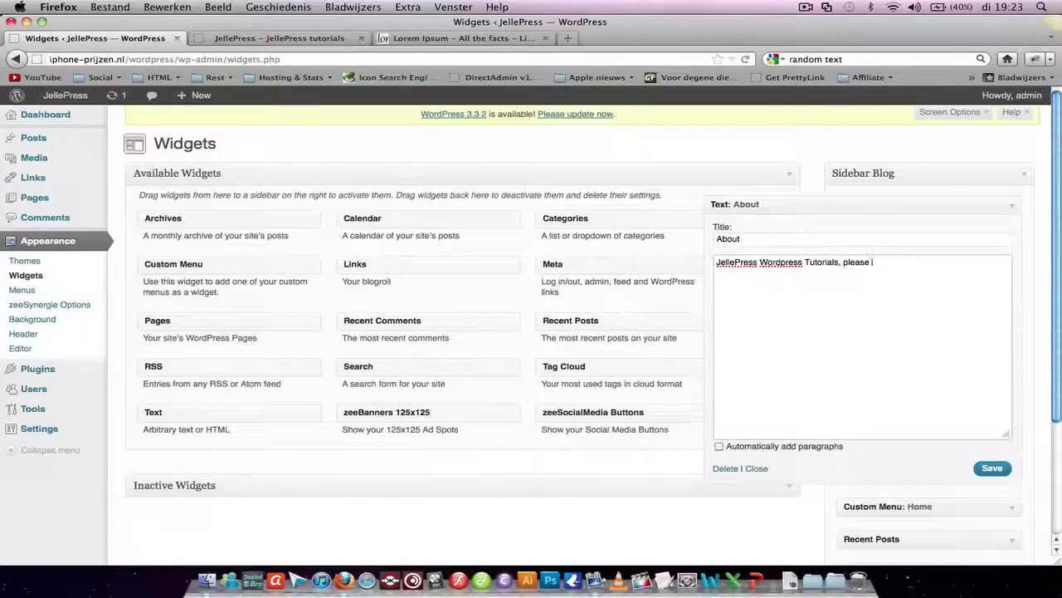
text(be!)
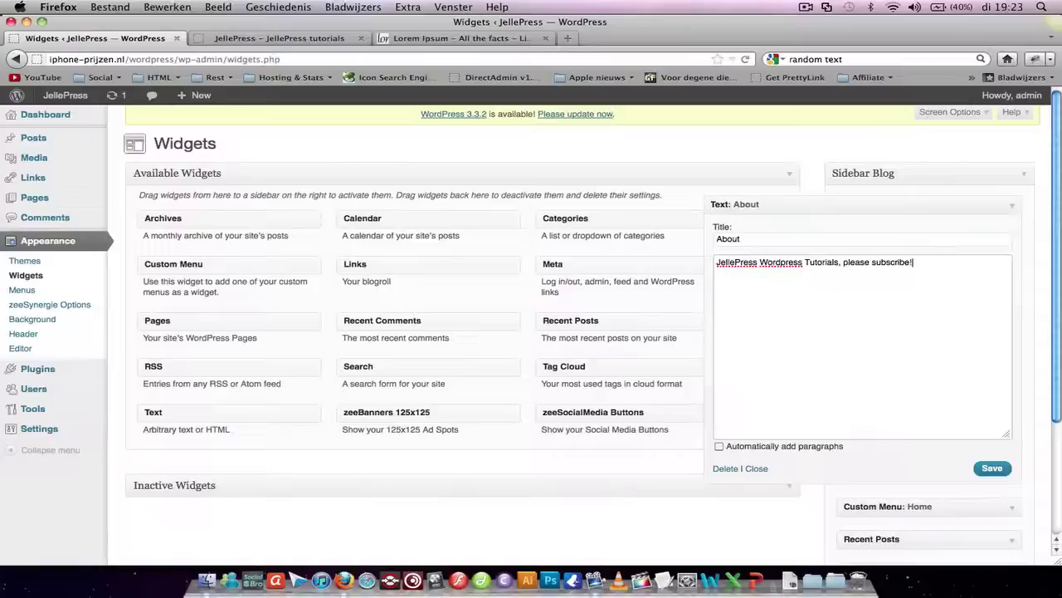
click(994, 468)
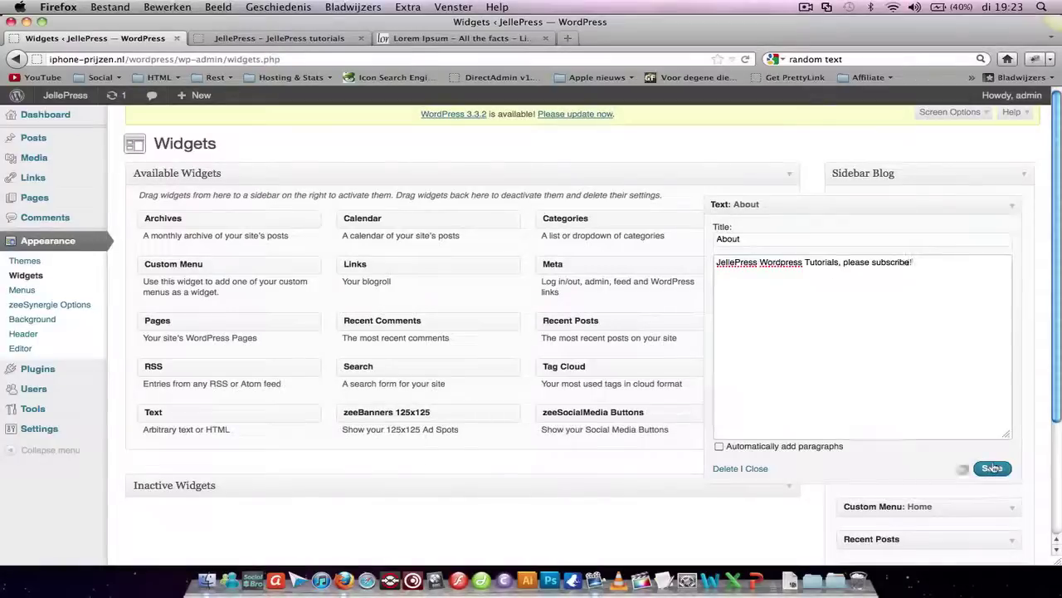
click(1012, 206)
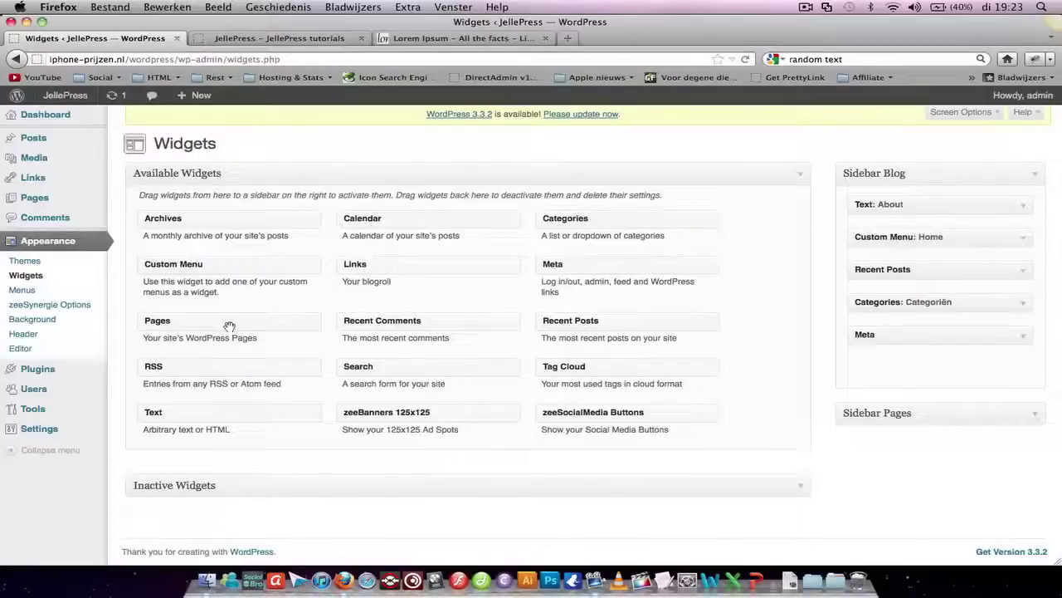
Add a Text widget below About in Sidebar Blog, titled "My first widget!" with the content "Whooh!", and save it.
drag(220, 405, 931, 233)
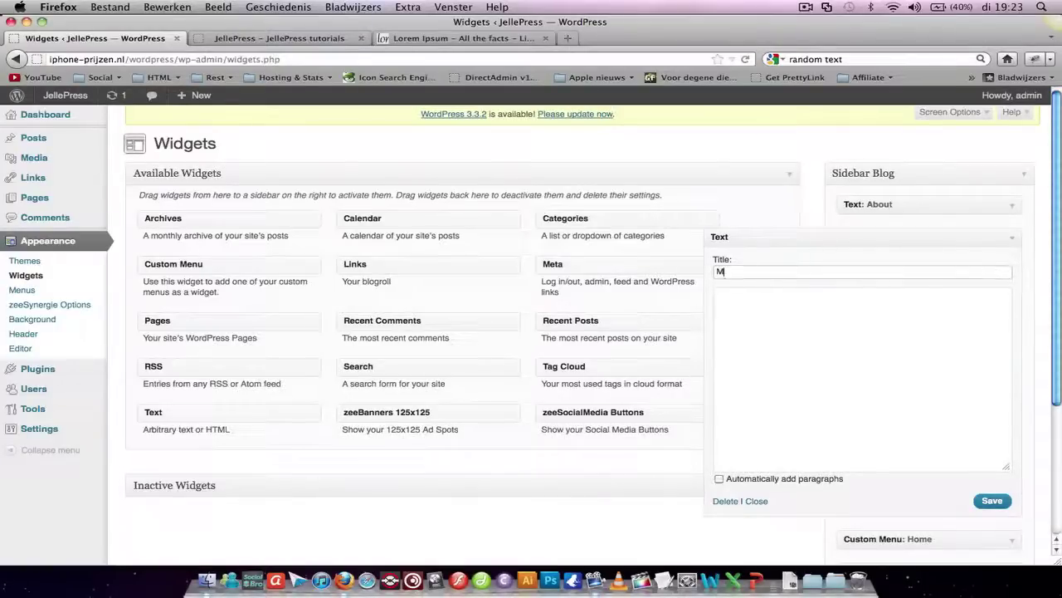
text(My first widget!)
click(718, 296)
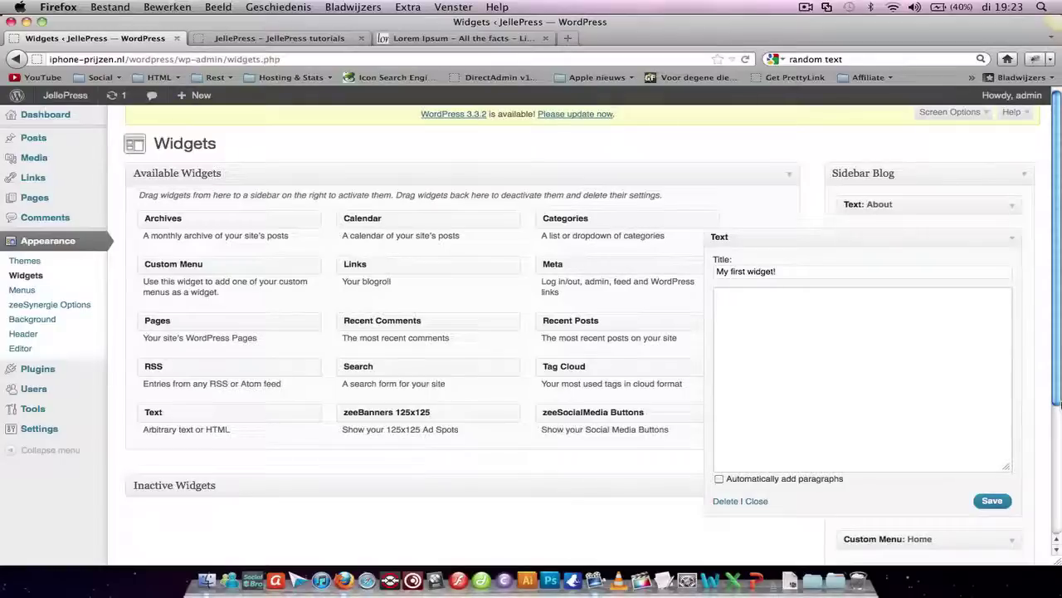
text(Whooh!)
click(989, 501)
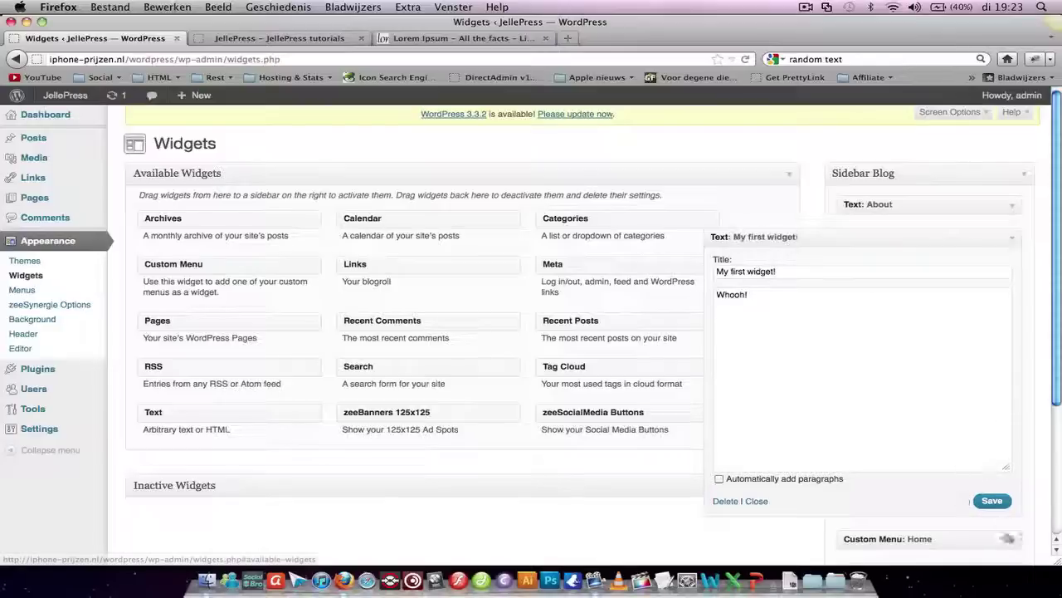
Expand the Home custom menu widget in Sidebar Blog and view its menu choices, keeping Header selected.
click(1006, 539)
scroll(1013, 465, down, 5)
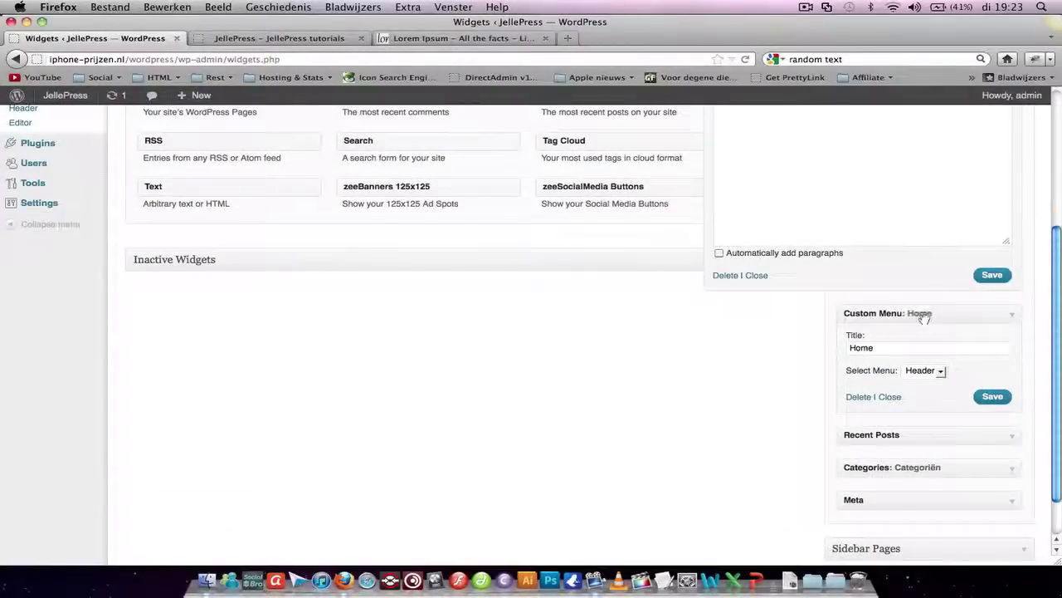
click(939, 372)
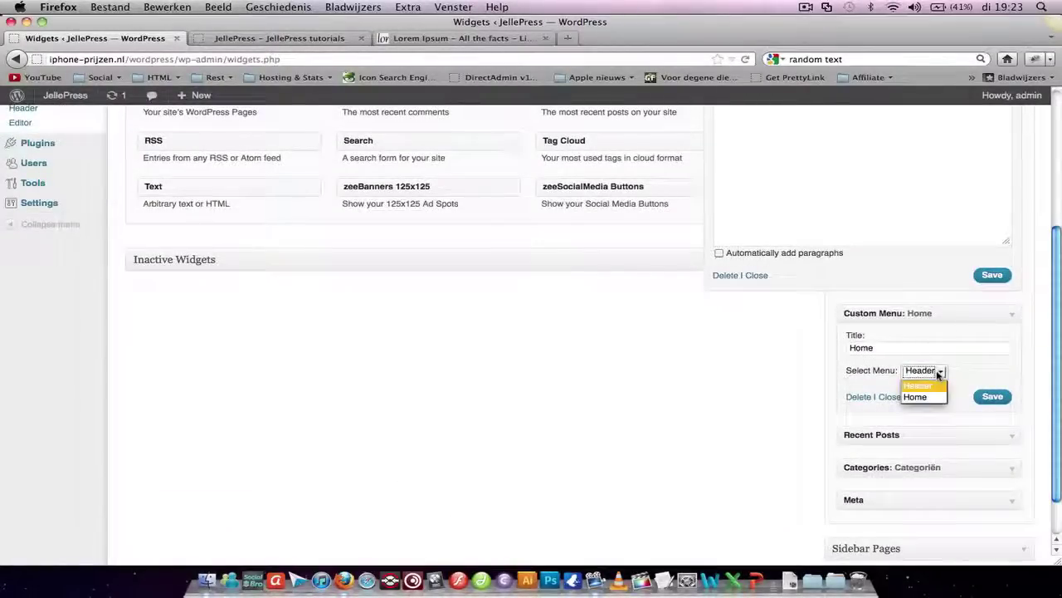
click(933, 385)
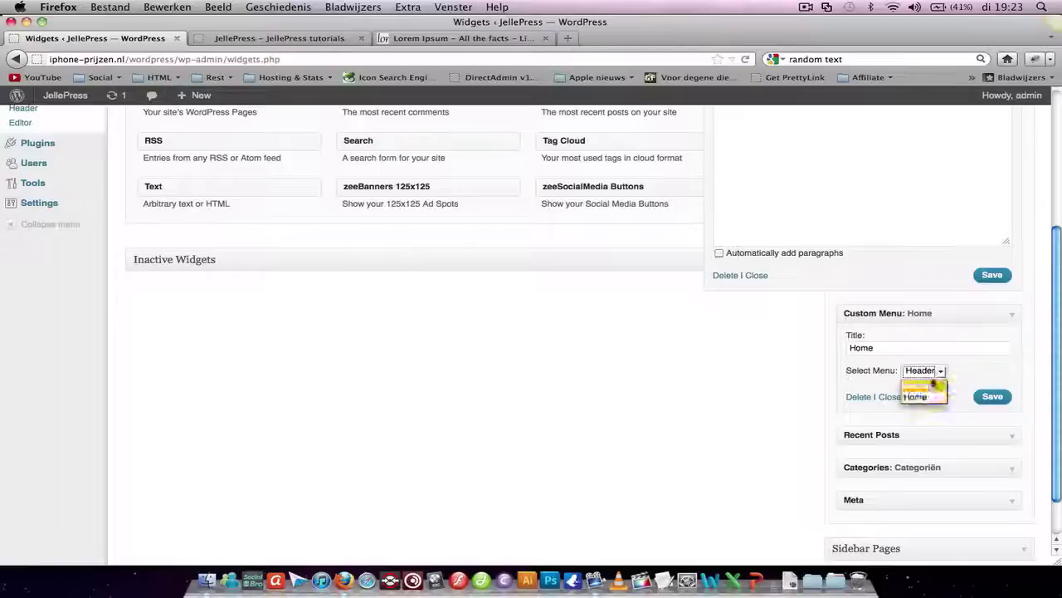
scroll(655, 418, up, 5)
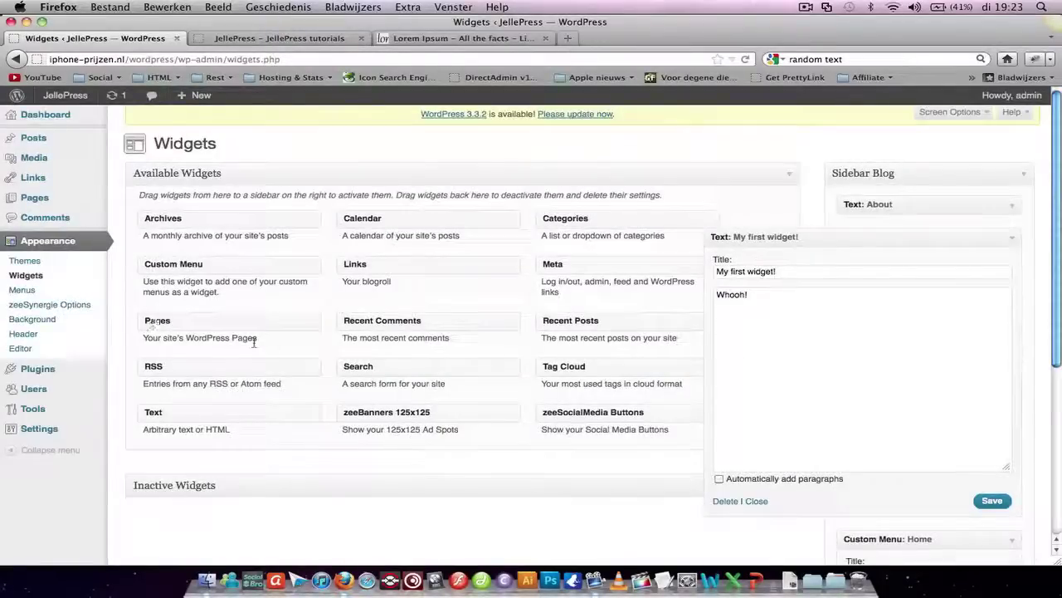
Open the Menus page in a separate browser tab and create a new menu named Sidebar.
middle_click(22, 289)
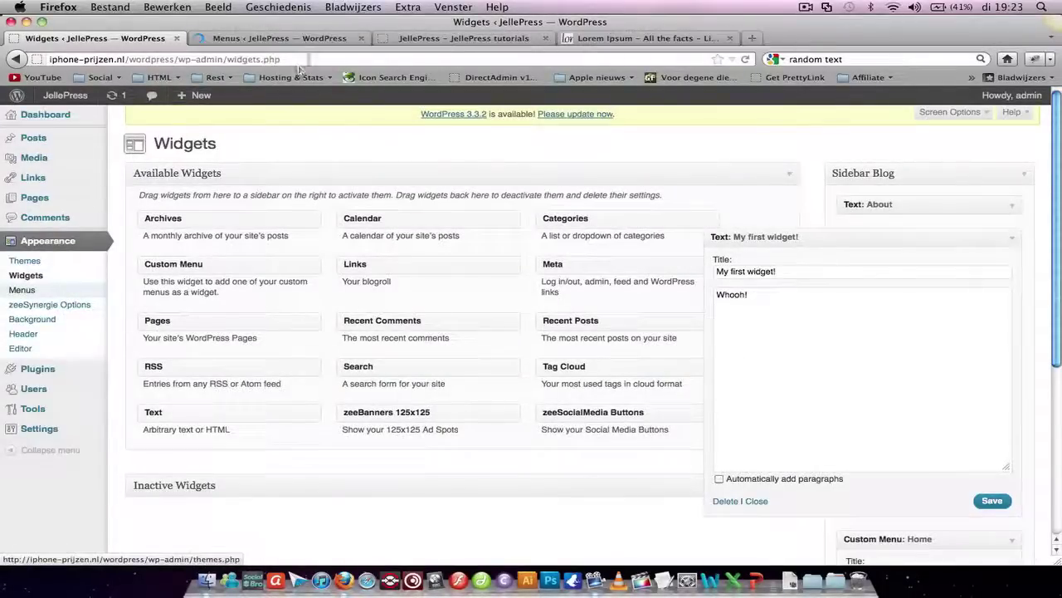
click(336, 41)
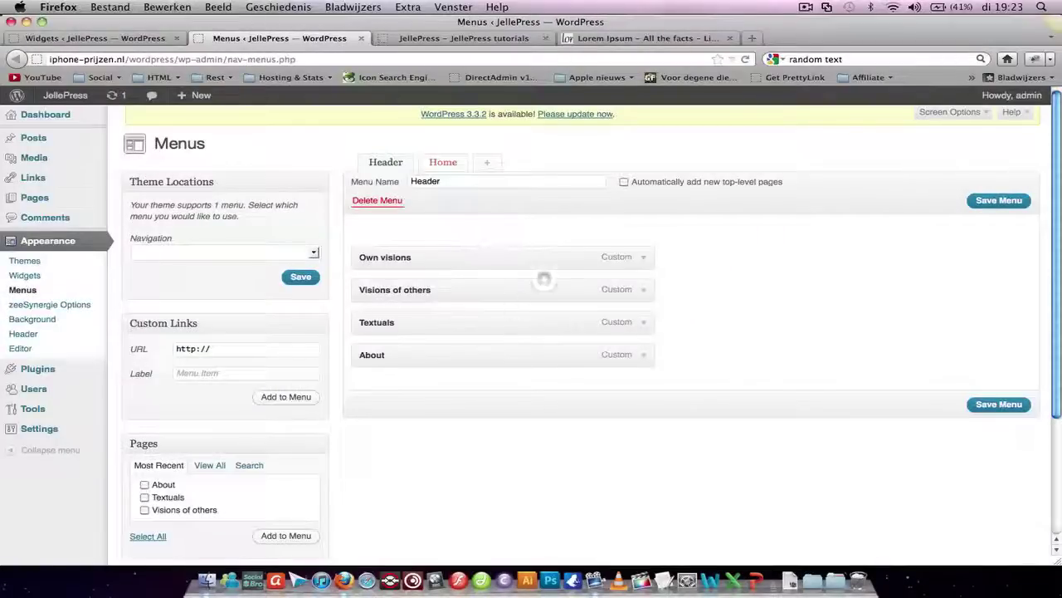
click(444, 170)
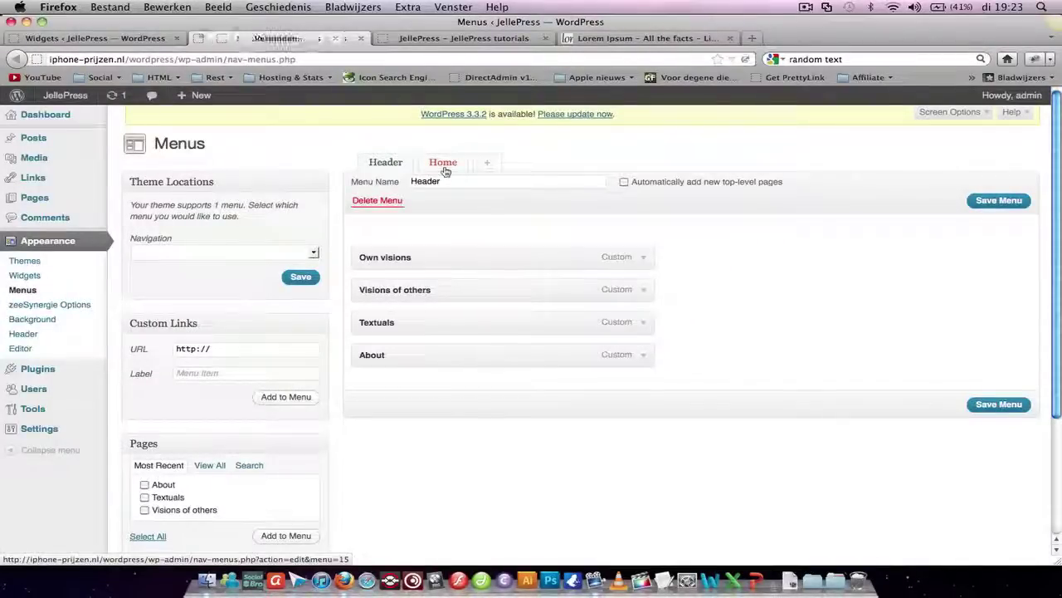
click(489, 164)
click(505, 182)
text(Sidebar)
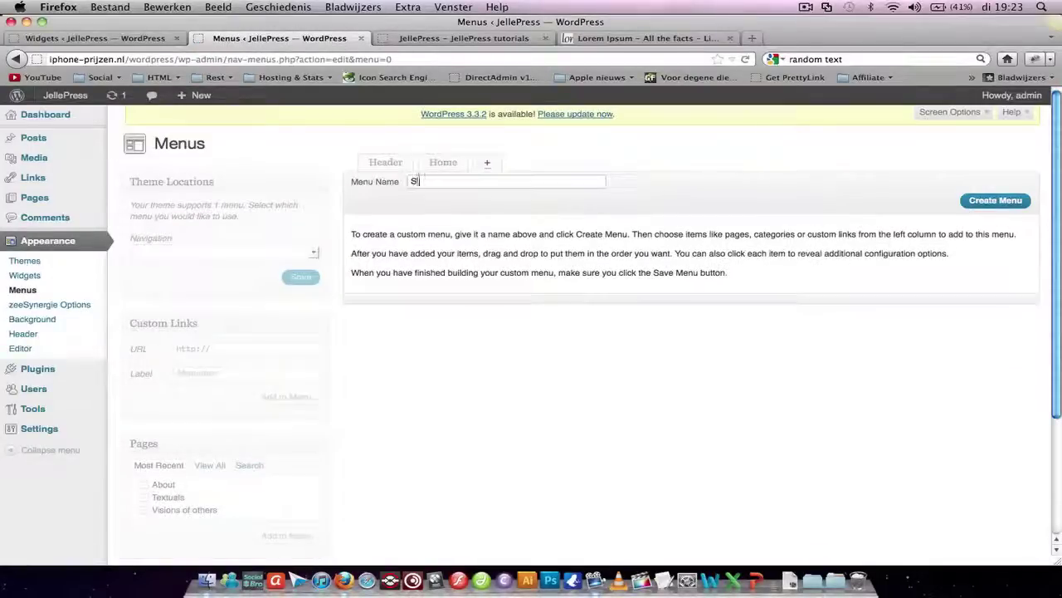
click(1001, 201)
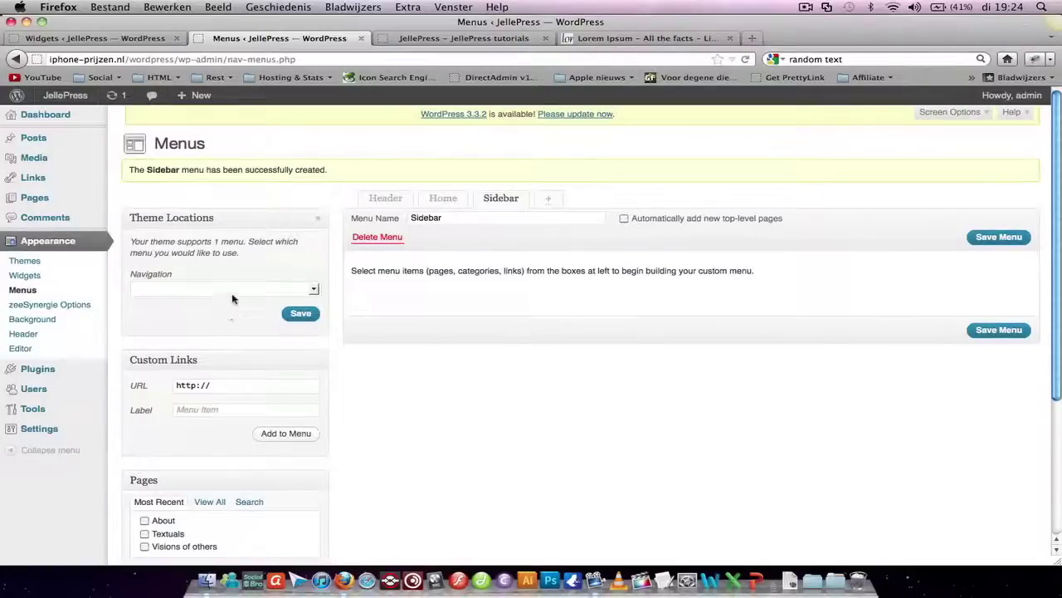
click(234, 292)
click(251, 299)
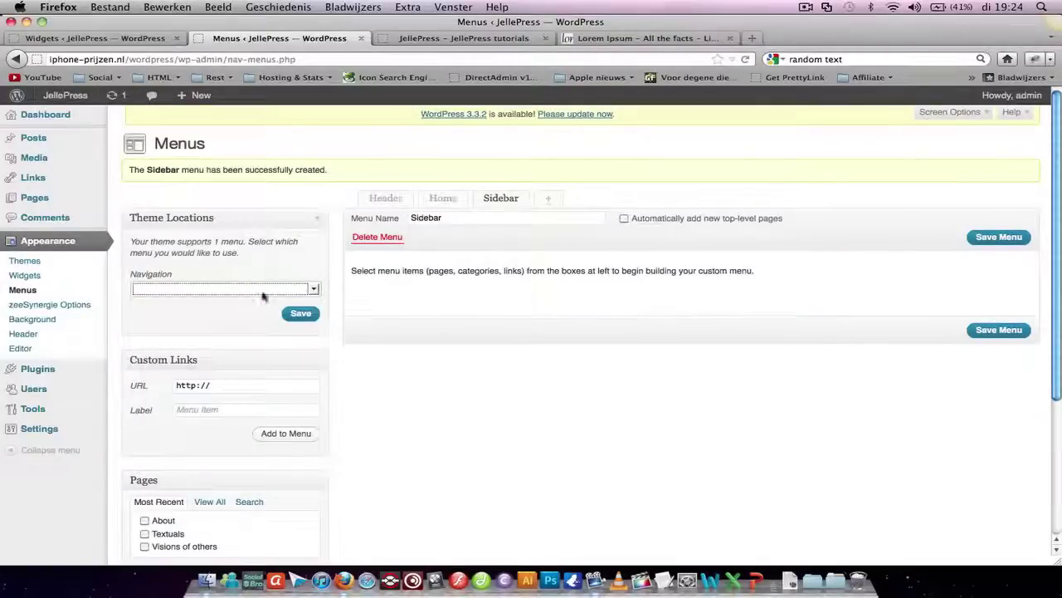
click(232, 389)
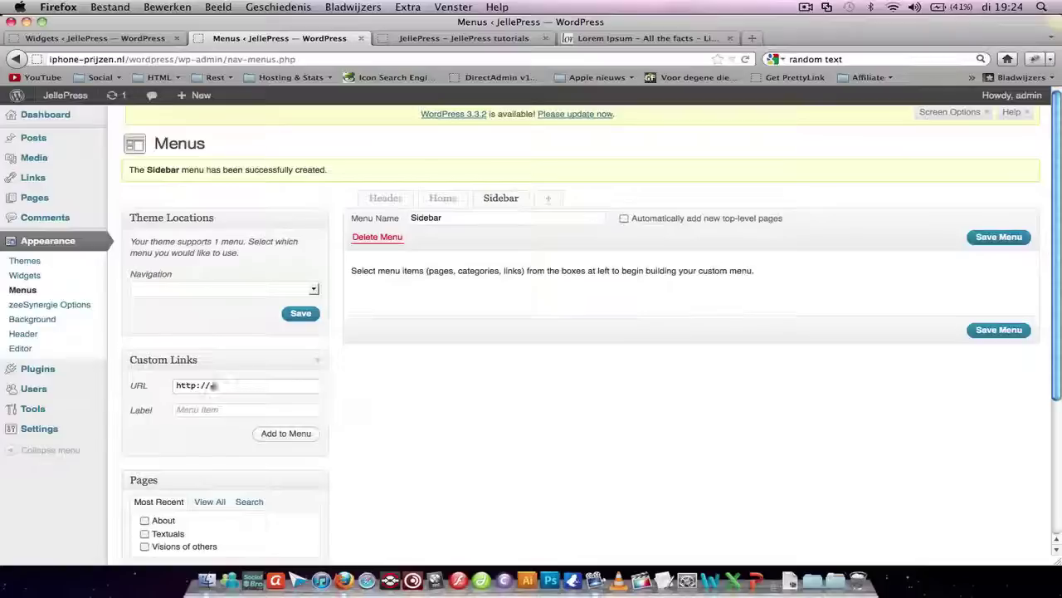
text(google.com)
key(Tab)
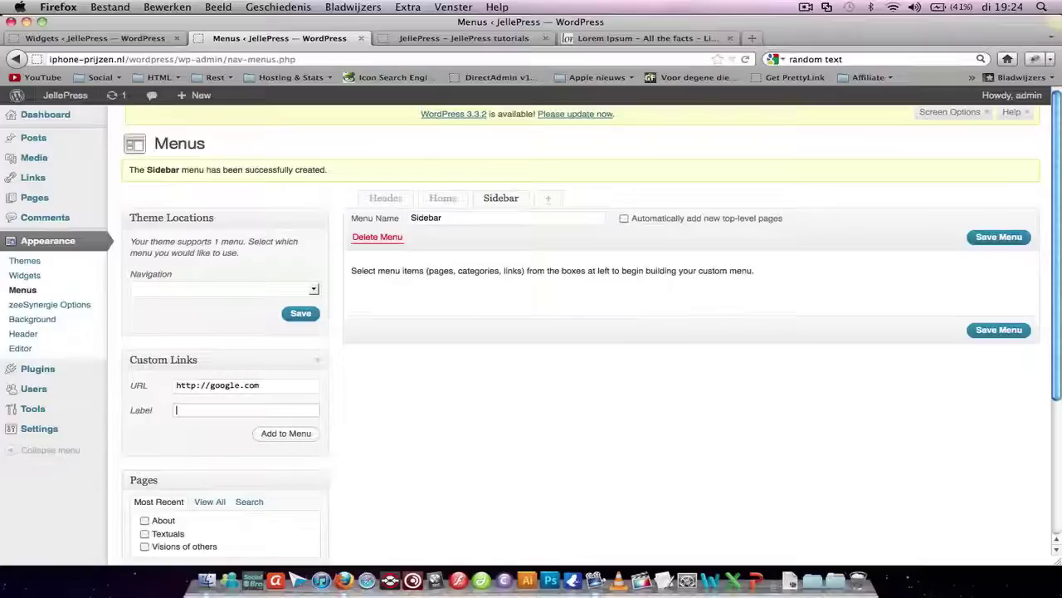
click(274, 433)
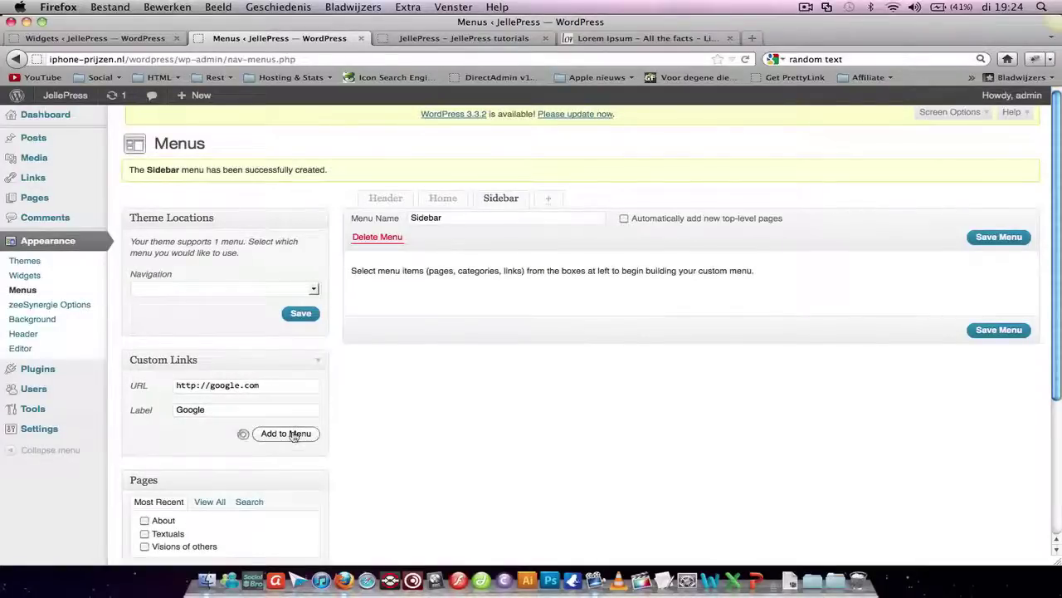
click(276, 386)
text(goog)
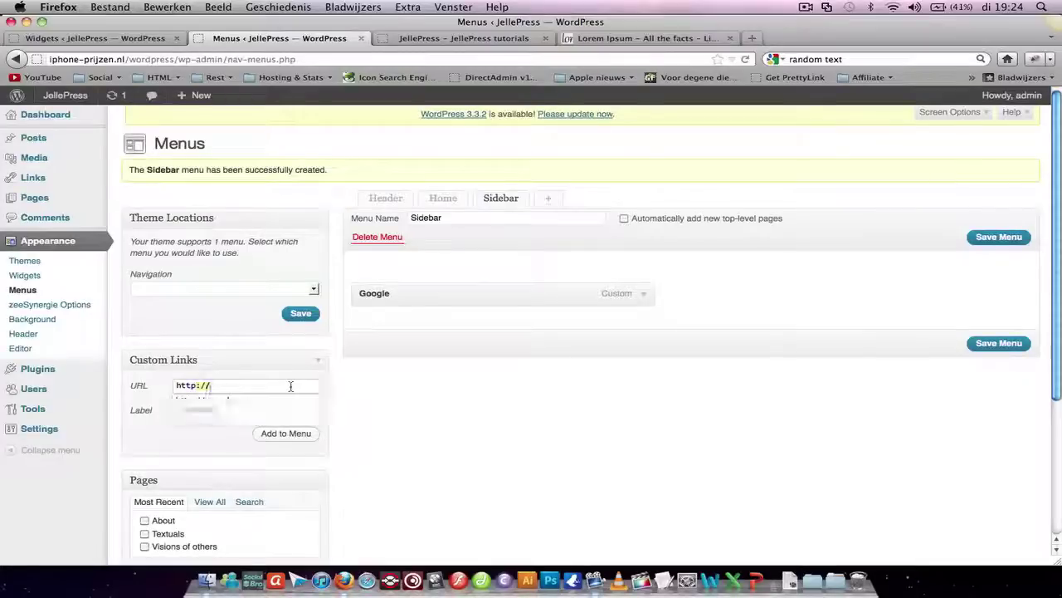
text(le.com)
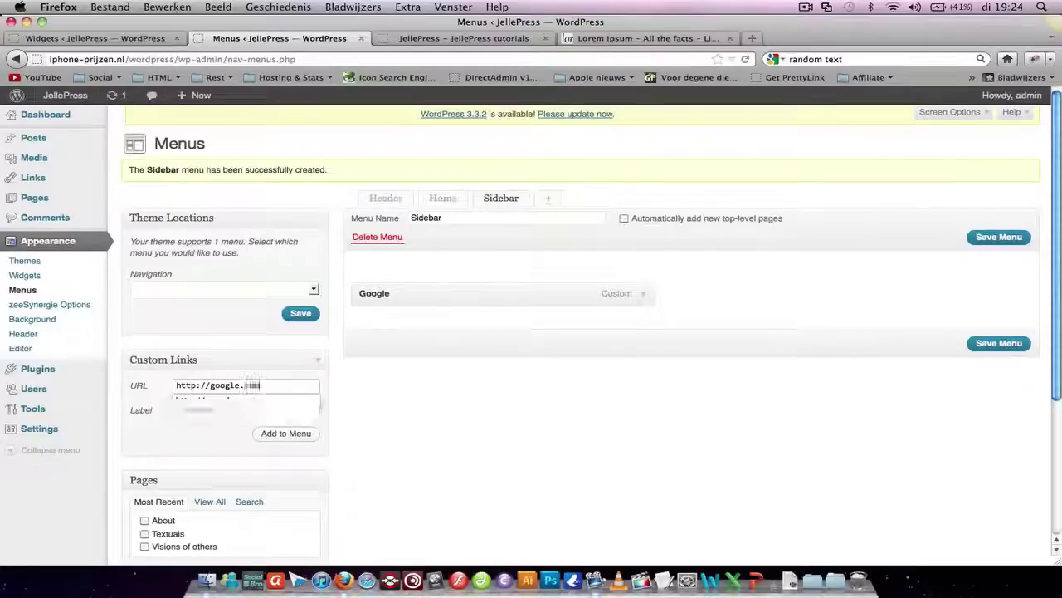
key(Tab)
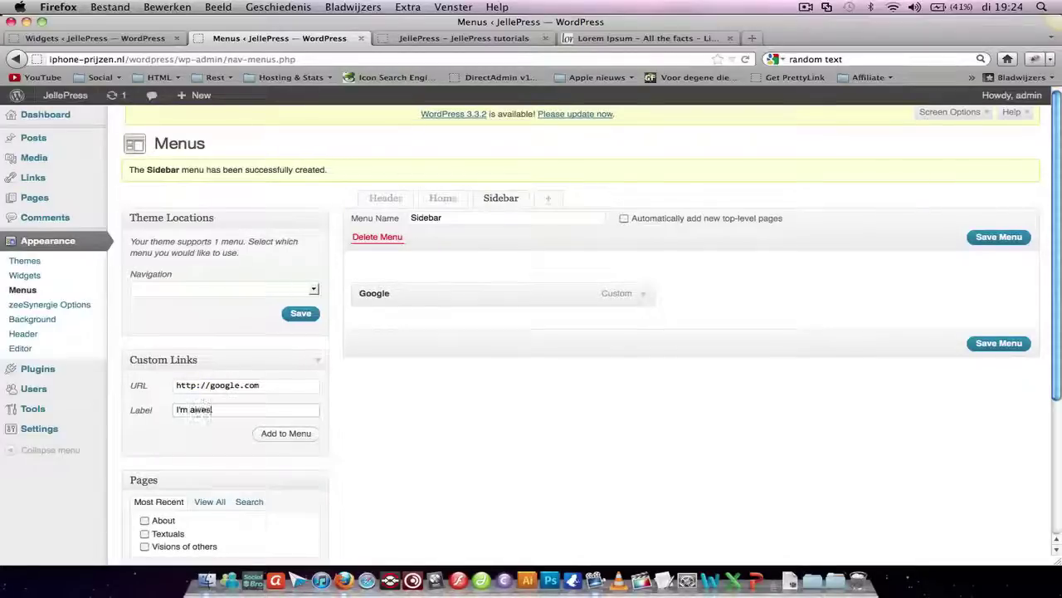
text(I'm awesome!)
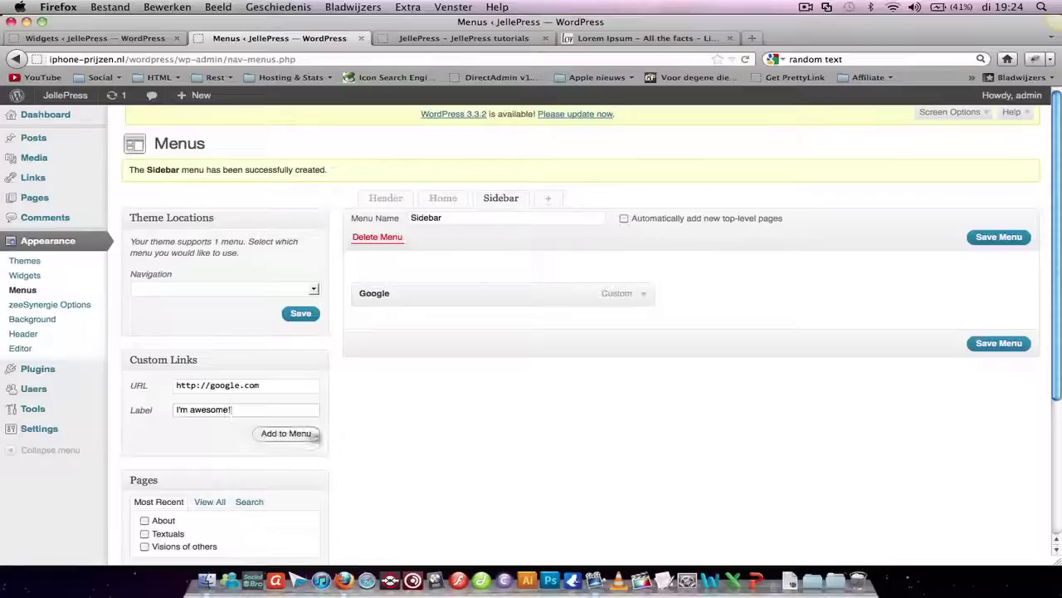
click(290, 433)
click(987, 376)
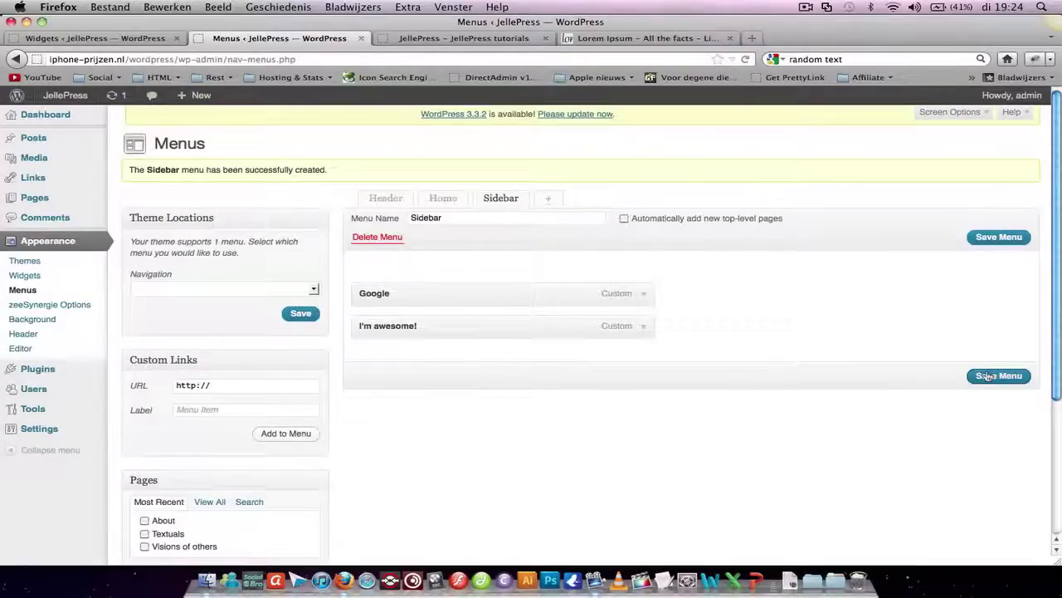
Reload the Widgets page, set the Home custom menu widget in Sidebar Blog to use the Sidebar menu, and save it.
click(137, 39)
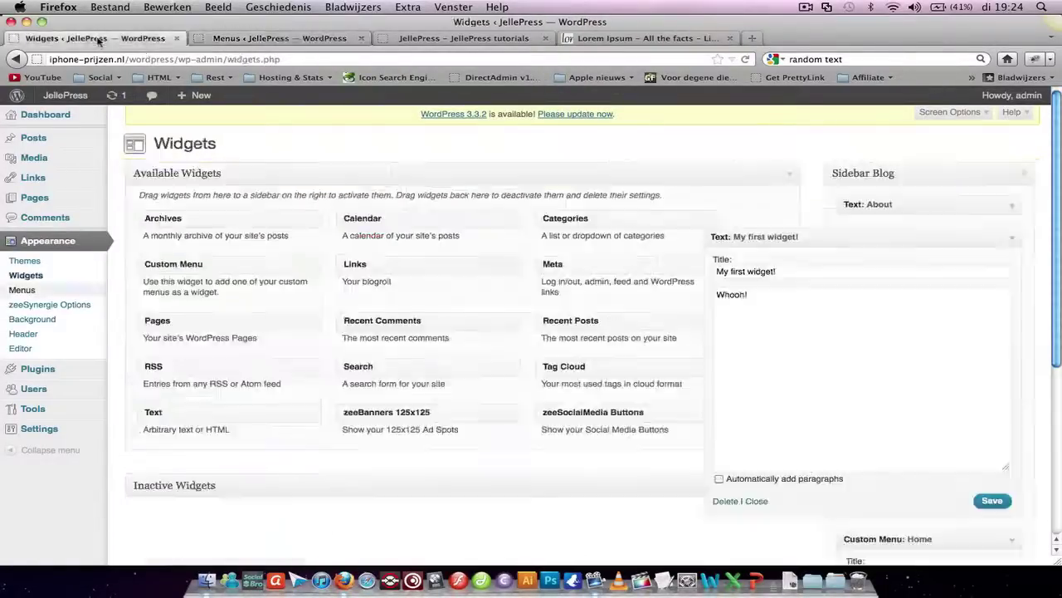
scroll(1018, 443, down, 2)
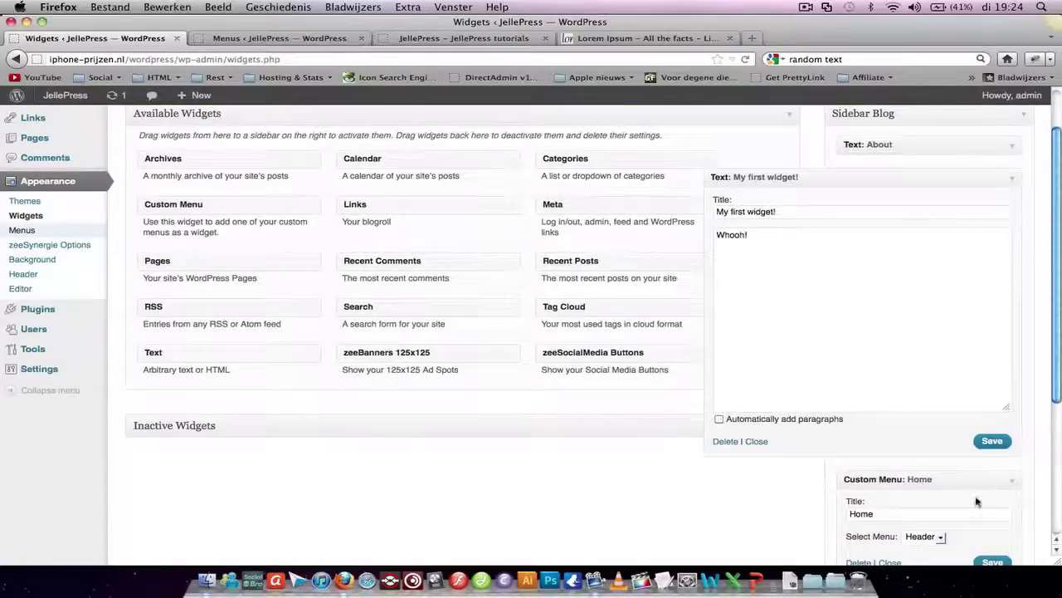
click(924, 536)
click(924, 536)
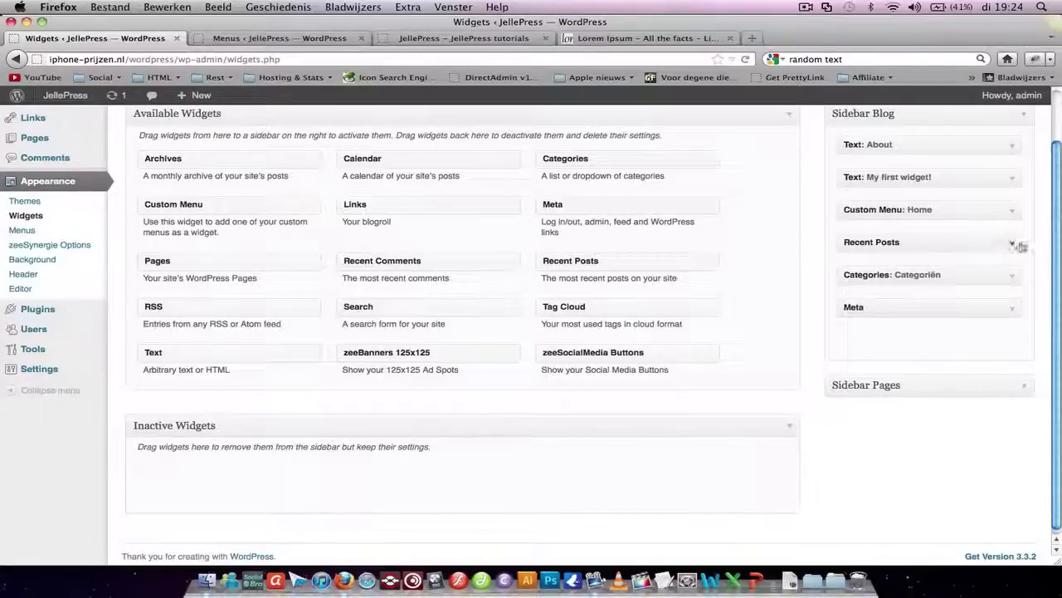
click(1012, 211)
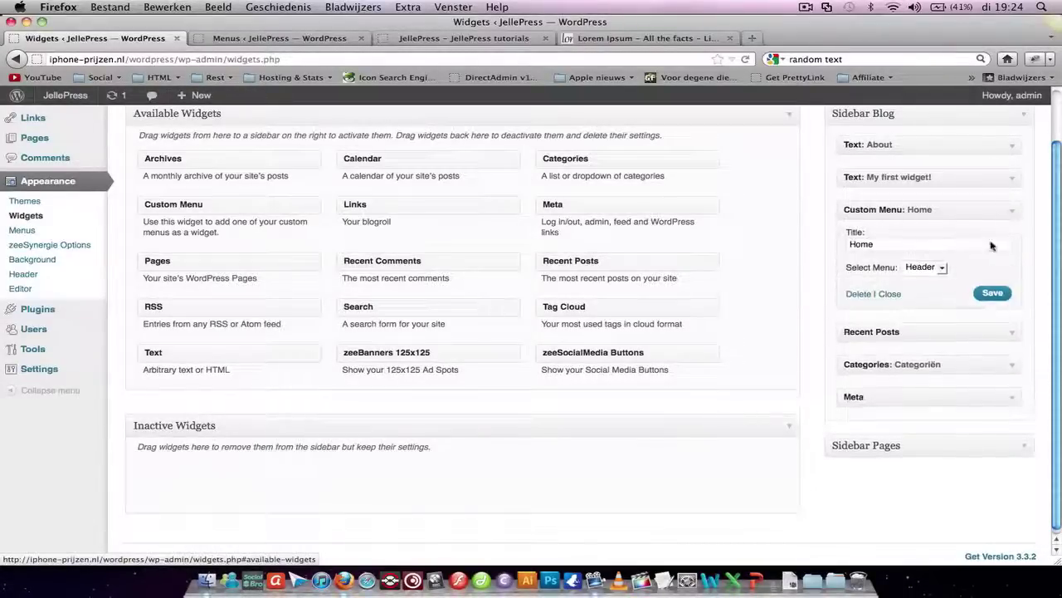
click(921, 267)
click(930, 307)
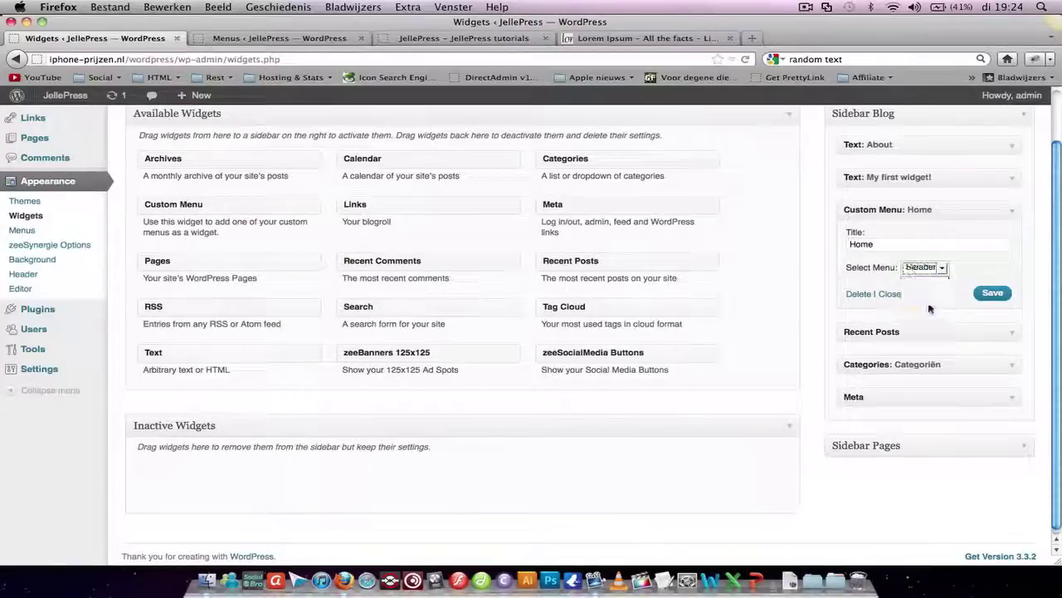
Reload the blog's front page, test the Google link in the sidebar's Home widget, and return to the blog.
click(441, 39)
key(super+r)
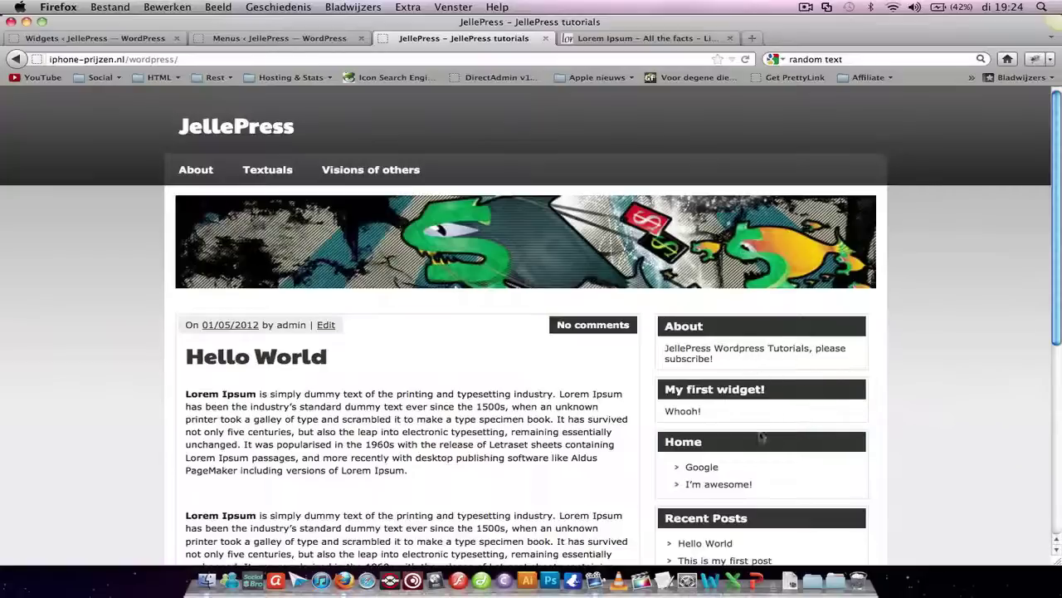
scroll(763, 404, down, 3)
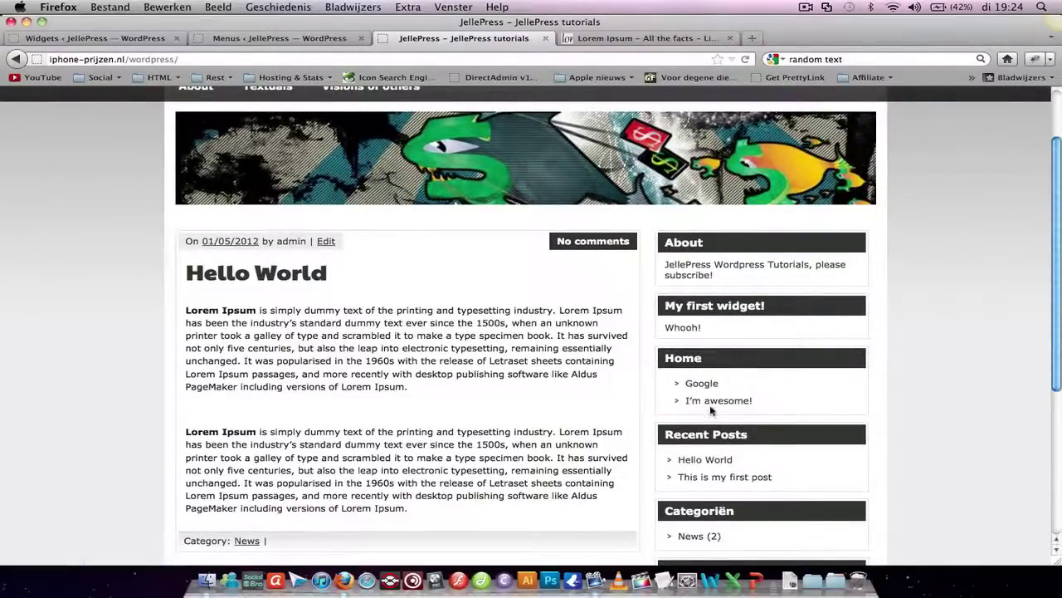
click(701, 384)
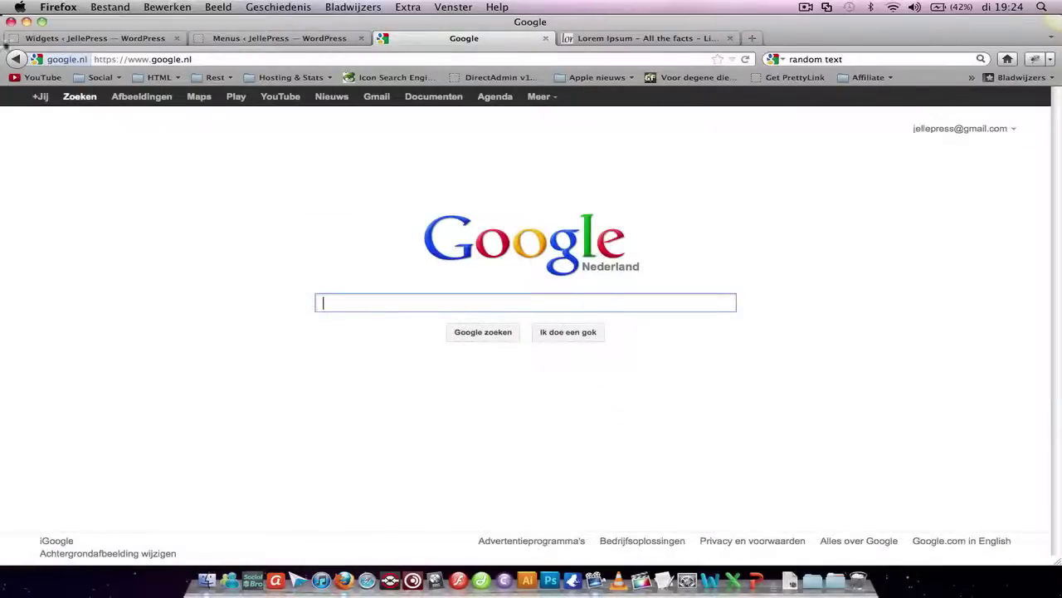
click(16, 59)
Look over the blog's posts and sidebar widgets, checking back briefly on the Widgets admin page.
scroll(801, 314, down, 3)
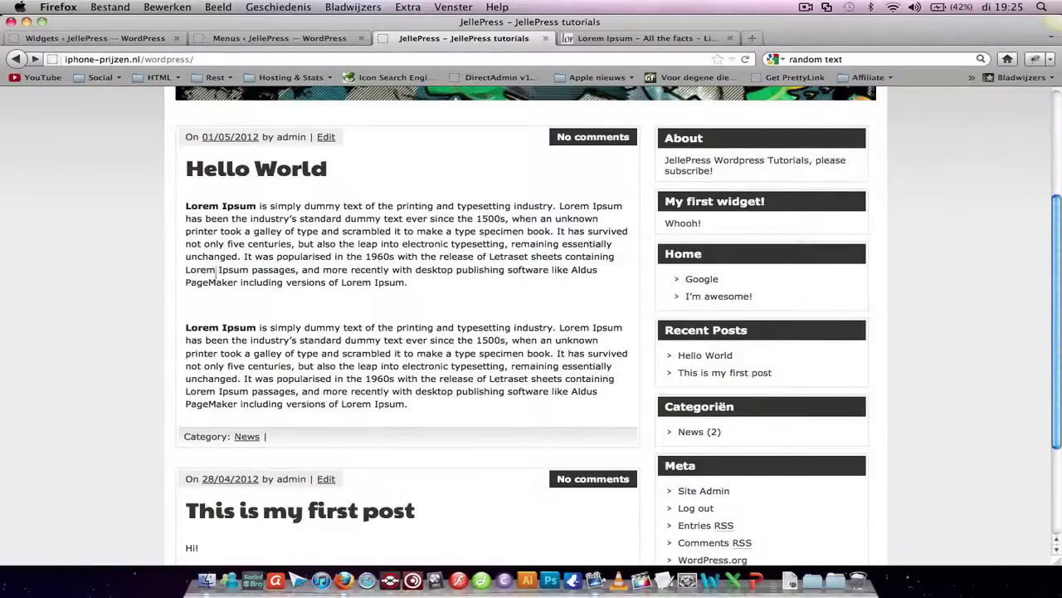
scroll(218, 273, down, 5)
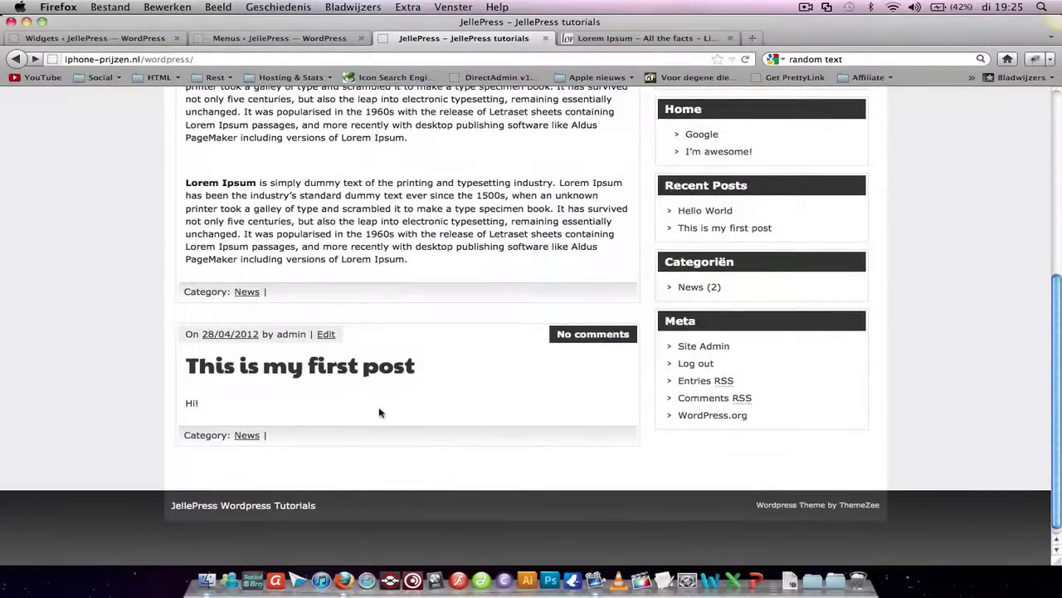
scroll(379, 413, up, 10)
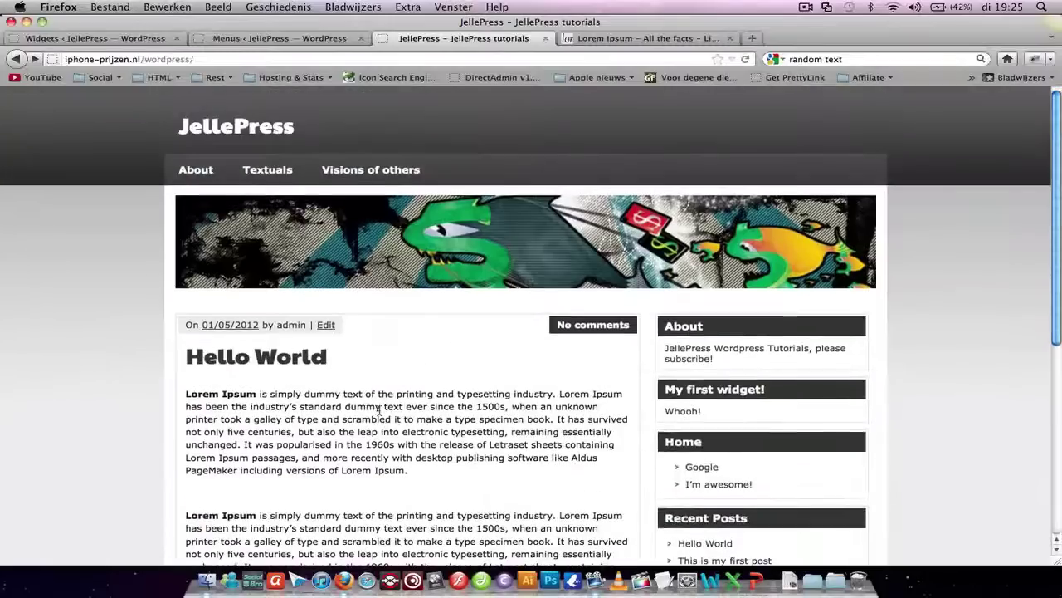
click(103, 39)
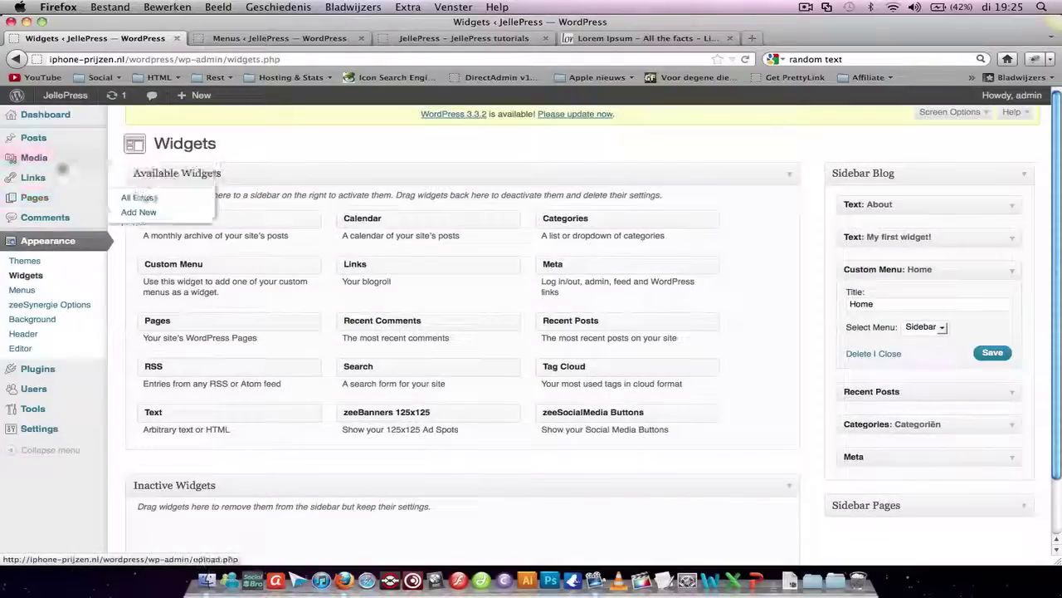
mouse_move(33, 138)
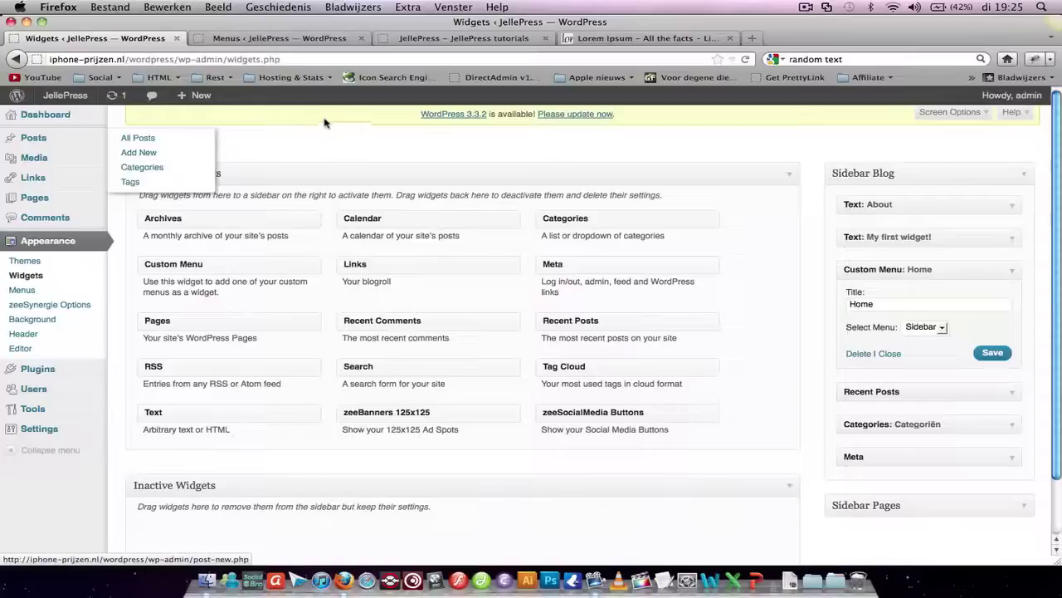
click(465, 38)
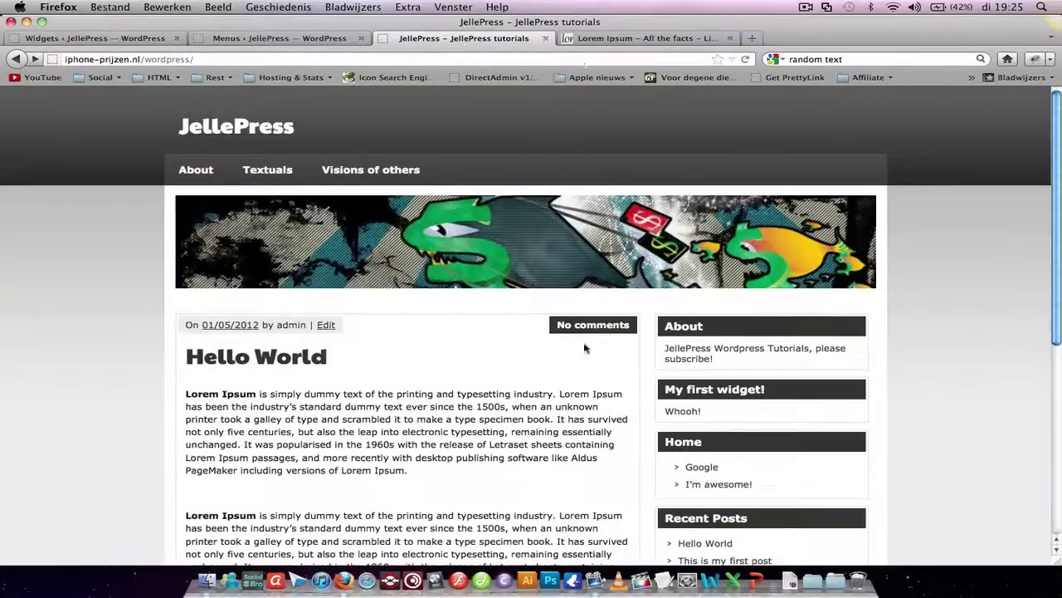
scroll(907, 366, down, 5)
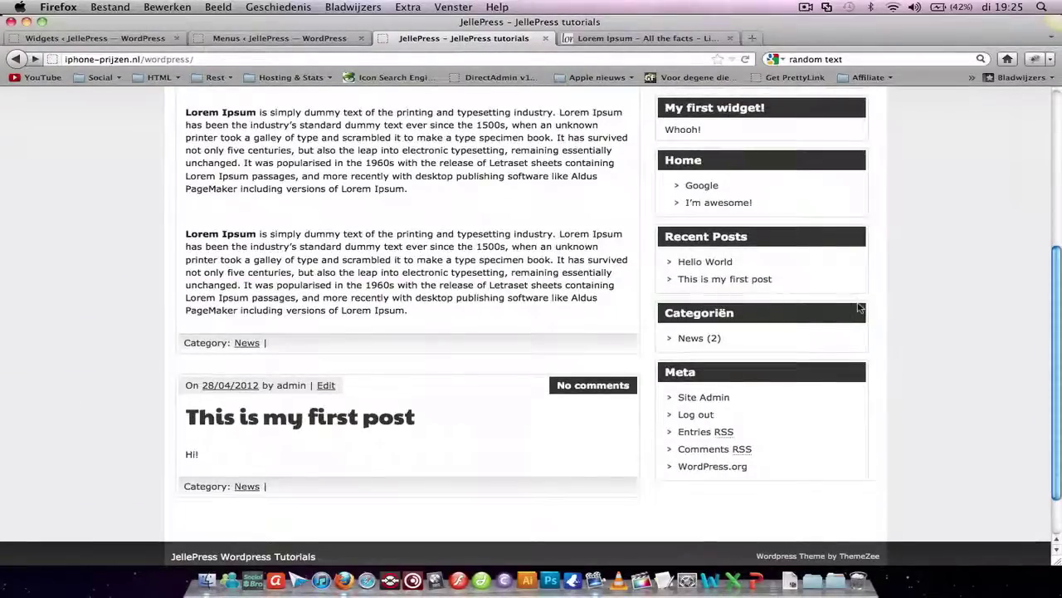
scroll(664, 307, up, 5)
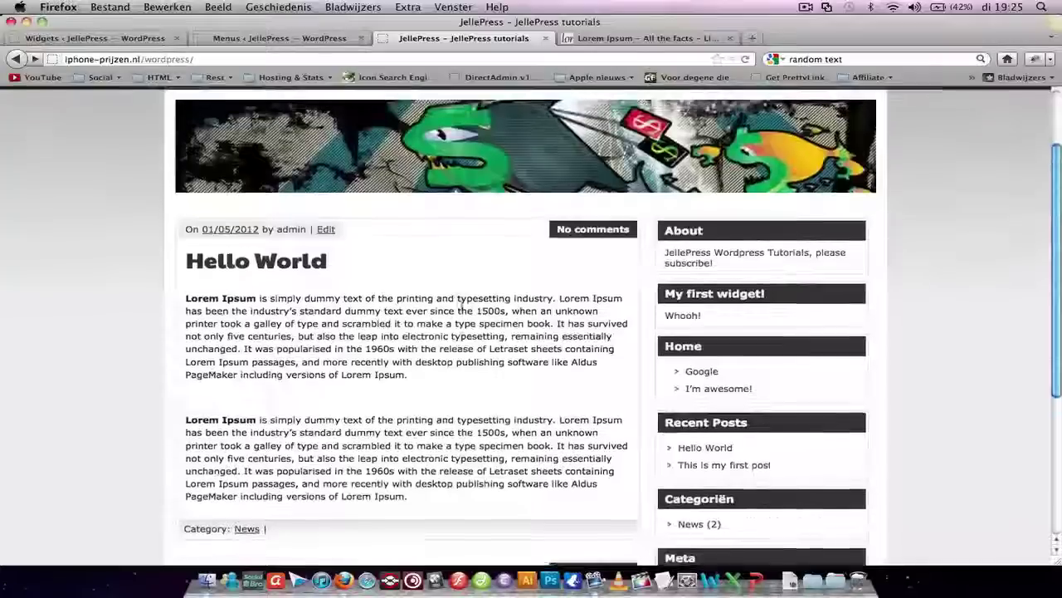
Inspect the Recent Posts heading in the blog's sidebar with Firebug.
scroll(461, 303, down, 3)
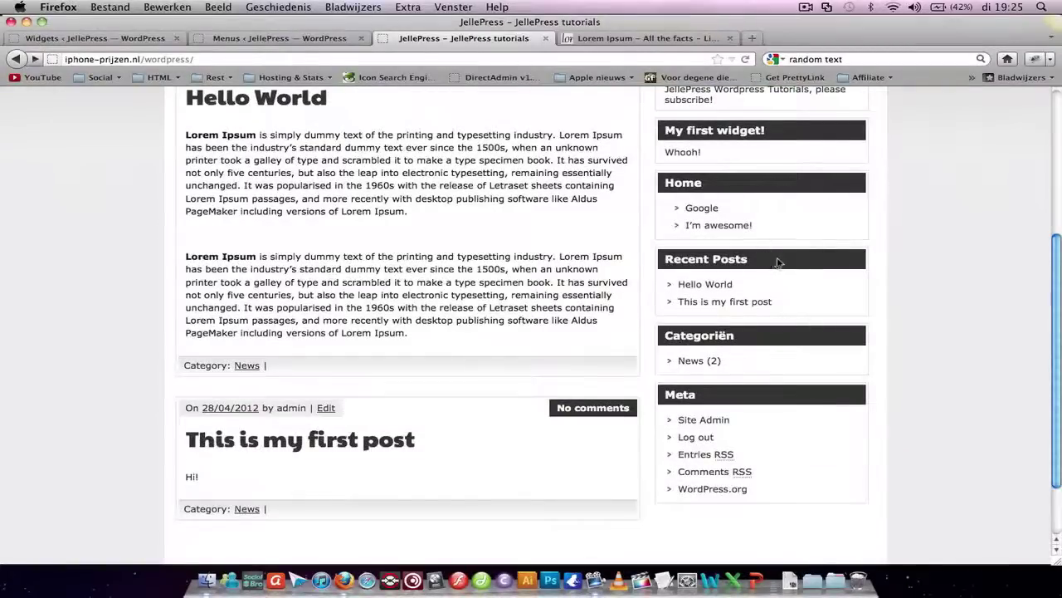
right_click(778, 262)
click(772, 262)
right_click(790, 262)
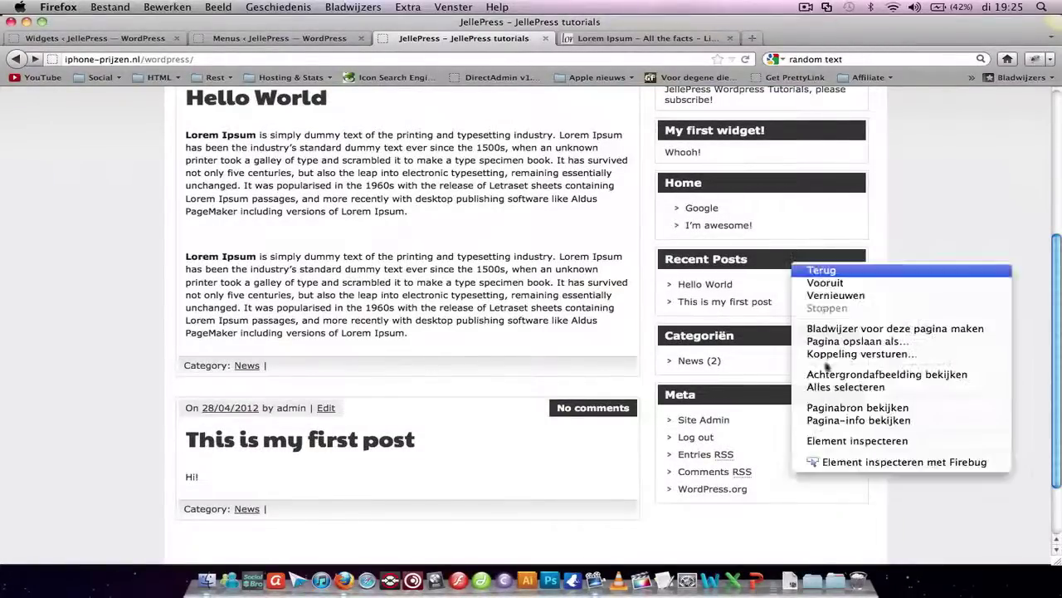
click(870, 465)
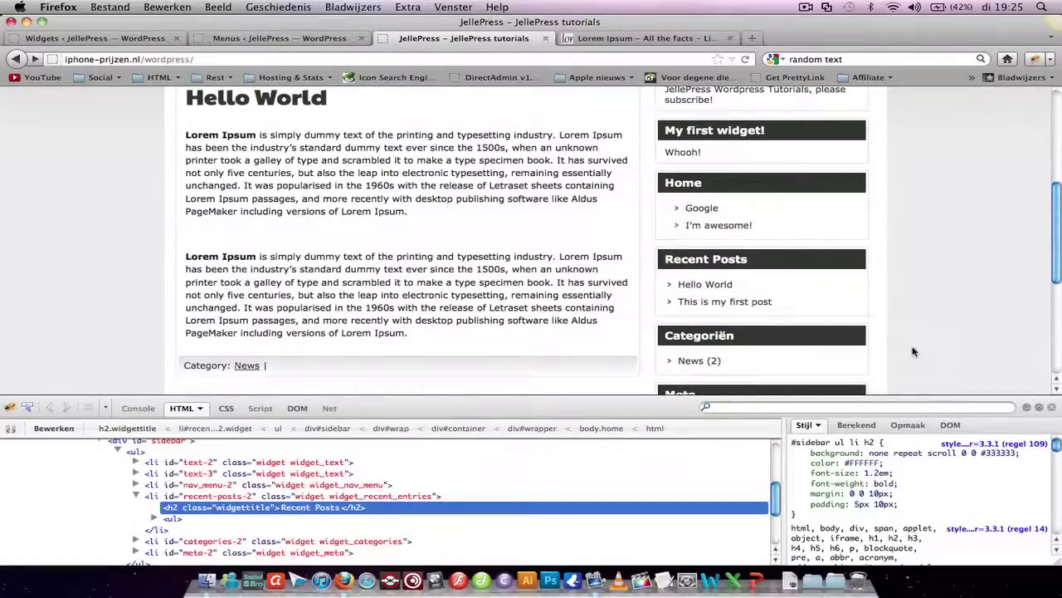
Try #CCC and #BBB as the background colour in the #sidebar ul li h2 rule.
scroll(913, 354, down, 2)
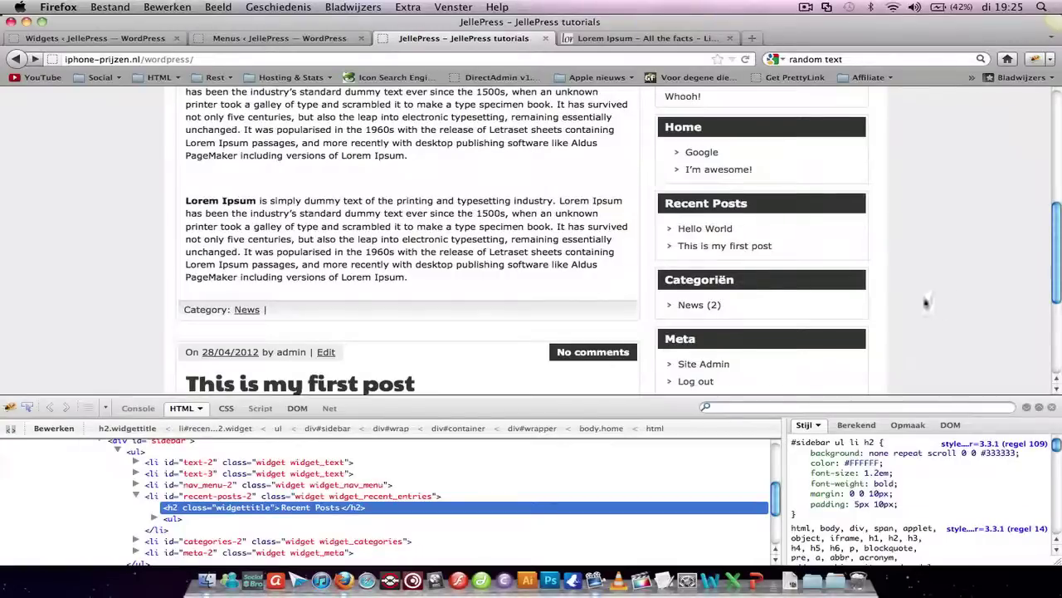
scroll(953, 302, down, 1)
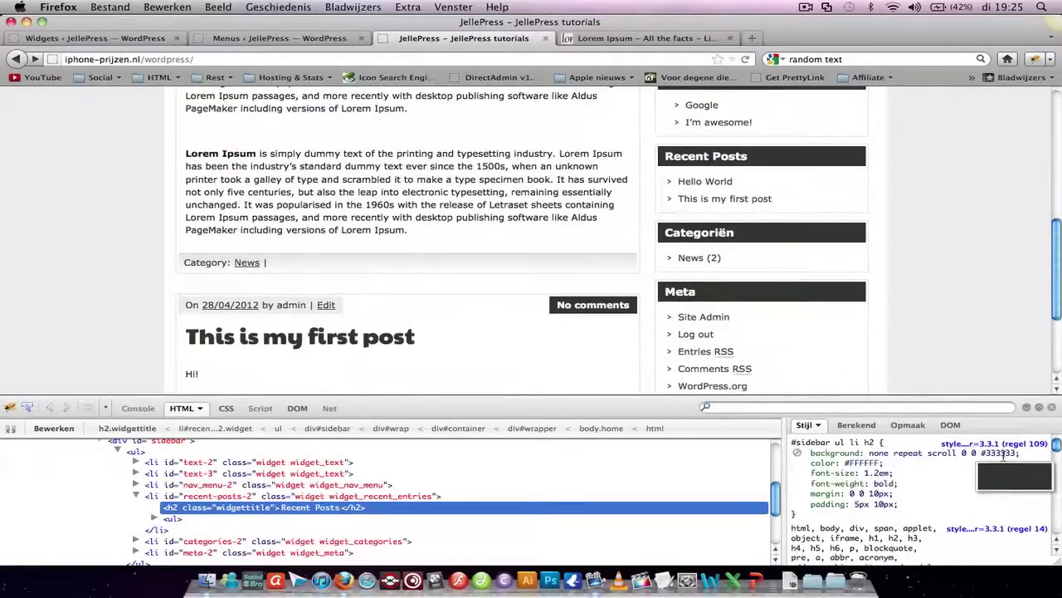
double_click(999, 455)
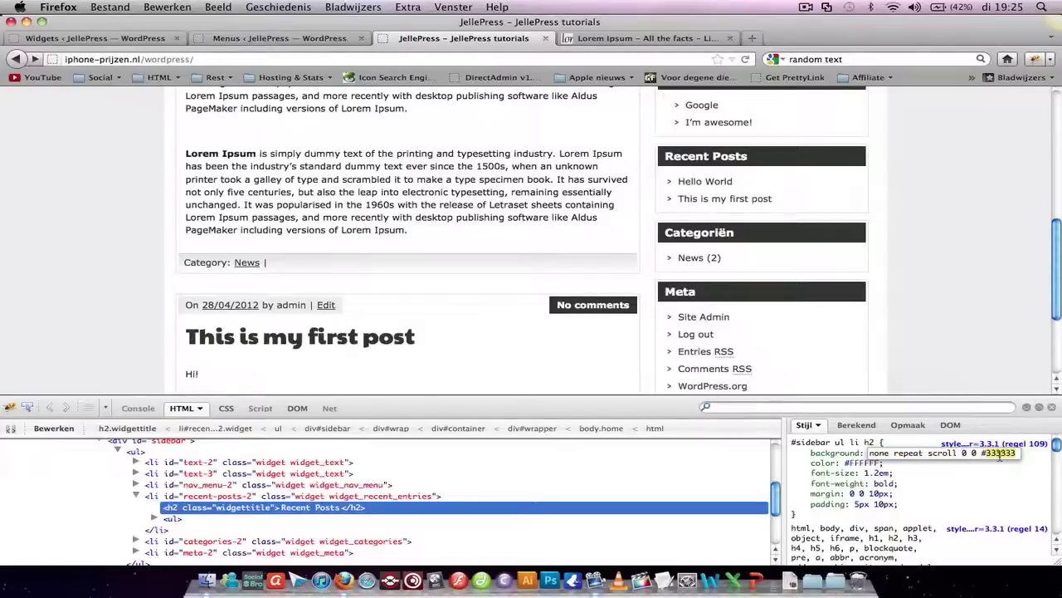
text(CCC)
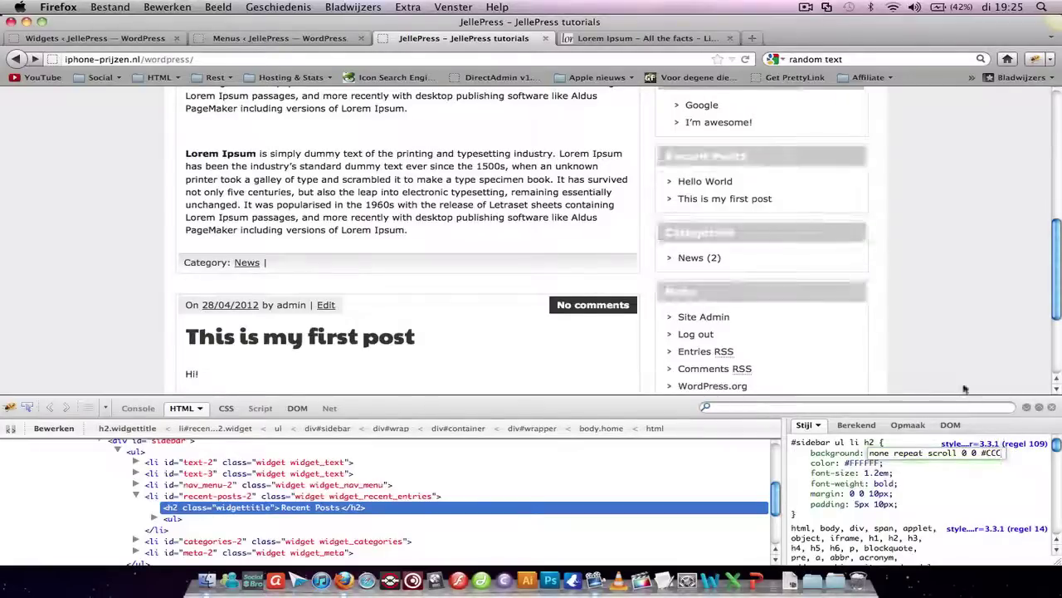
scroll(961, 357, down, 3)
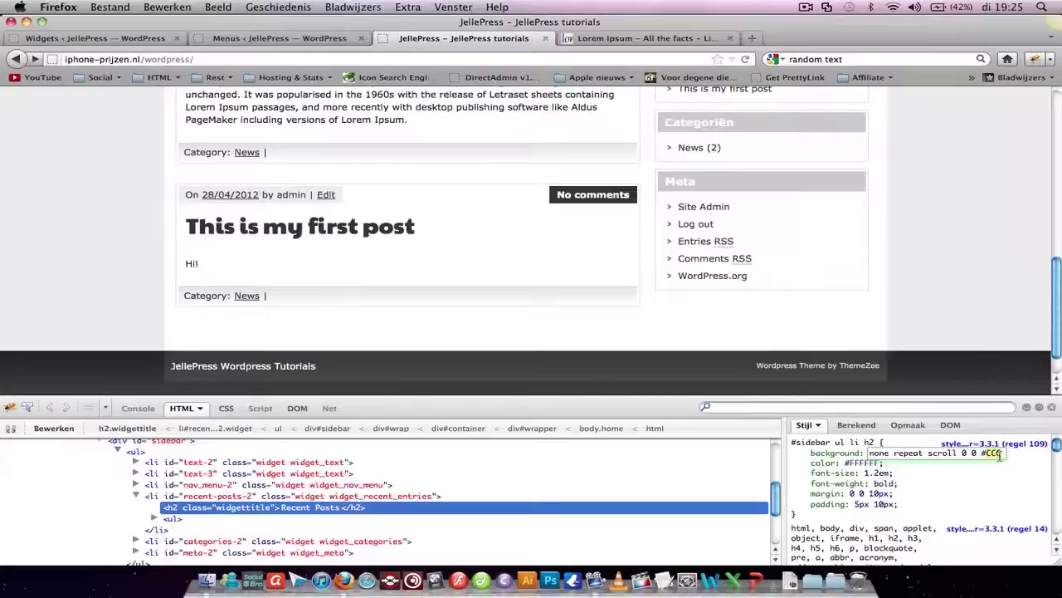
text(BBB)
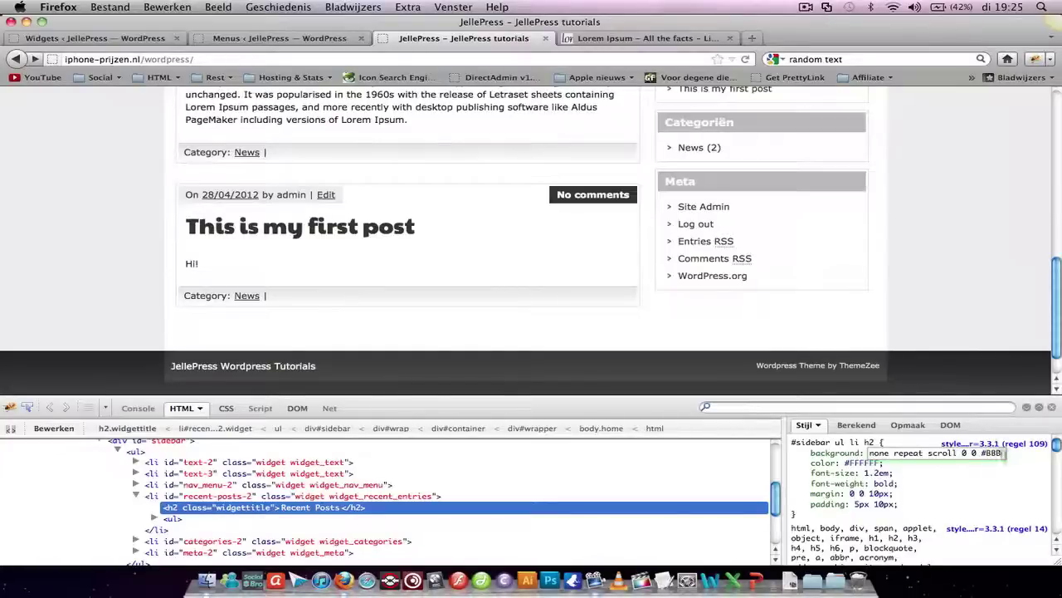
Set the background colour of the sidebar widget headings to #AAA in the #sidebar ul li h2 rule.
double_click(991, 453)
text(AAA)
scroll(943, 324, up, 1)
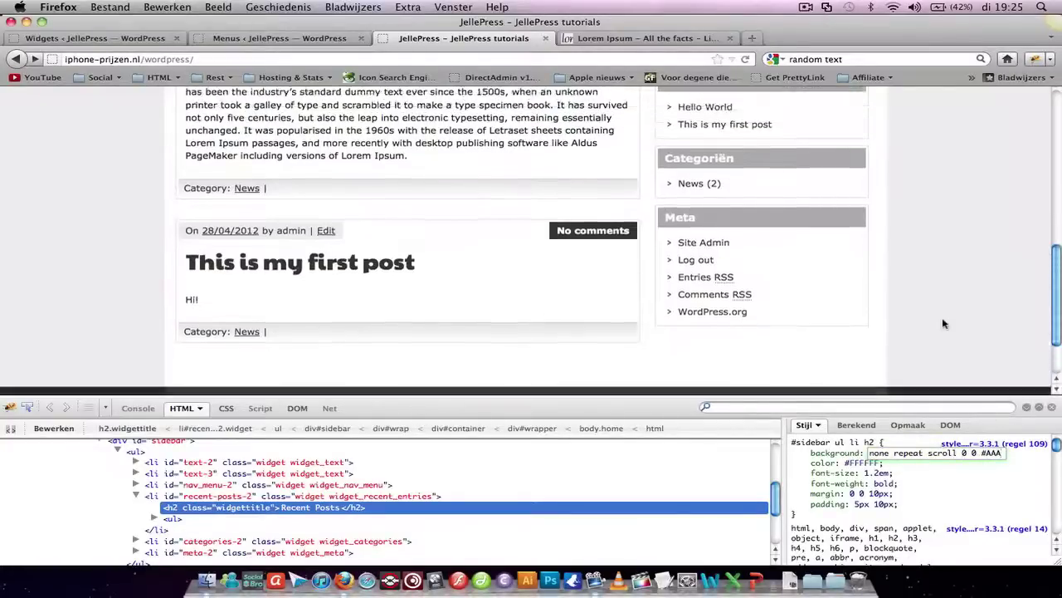
key(Return)
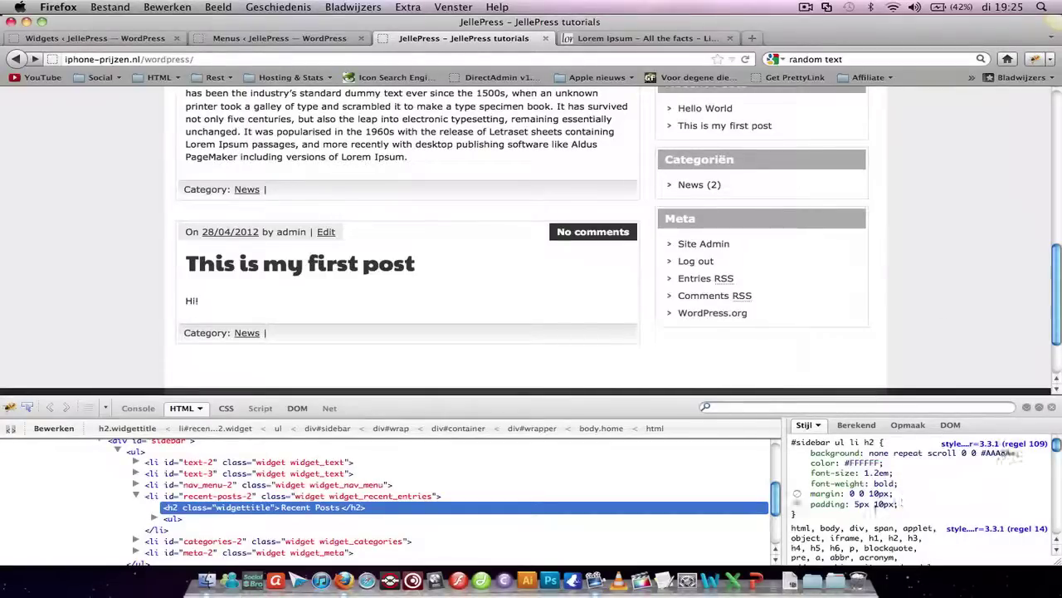
Remove the padding declaration from the #sidebar ul li h2 rule in Firebug.
click(872, 504)
key(BackSpace)
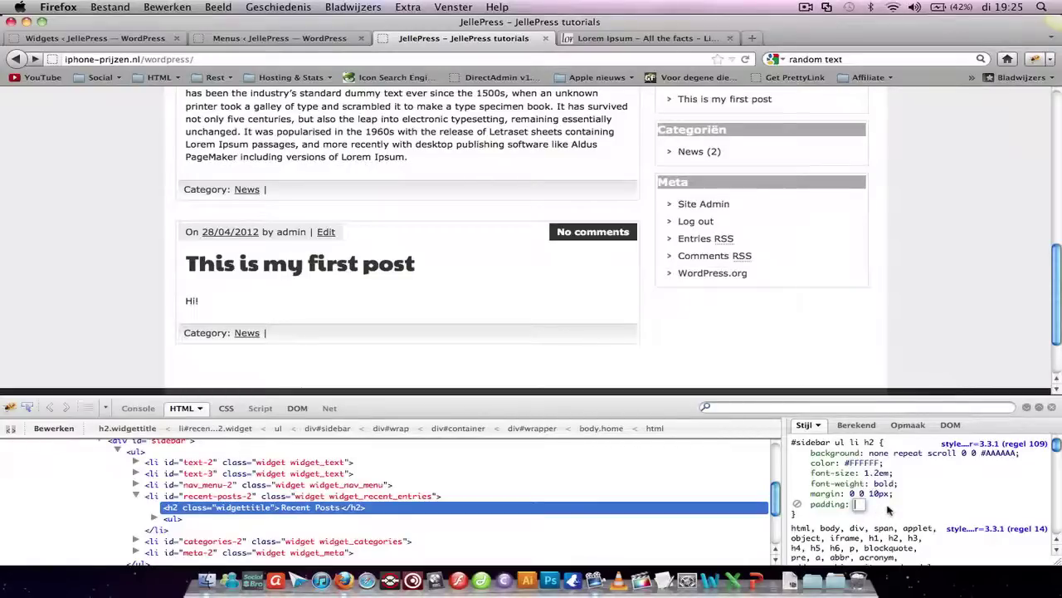
click(824, 505)
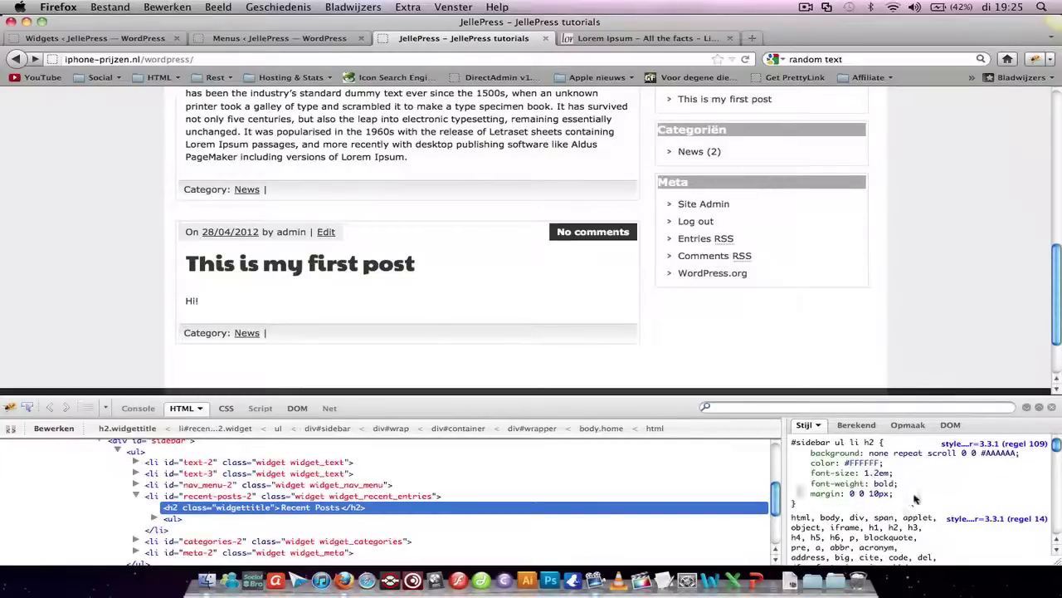
Add a padding-left declaration of 11px to the #sidebar ul li h2 rule.
click(907, 500)
text(PADDING-LEFT)
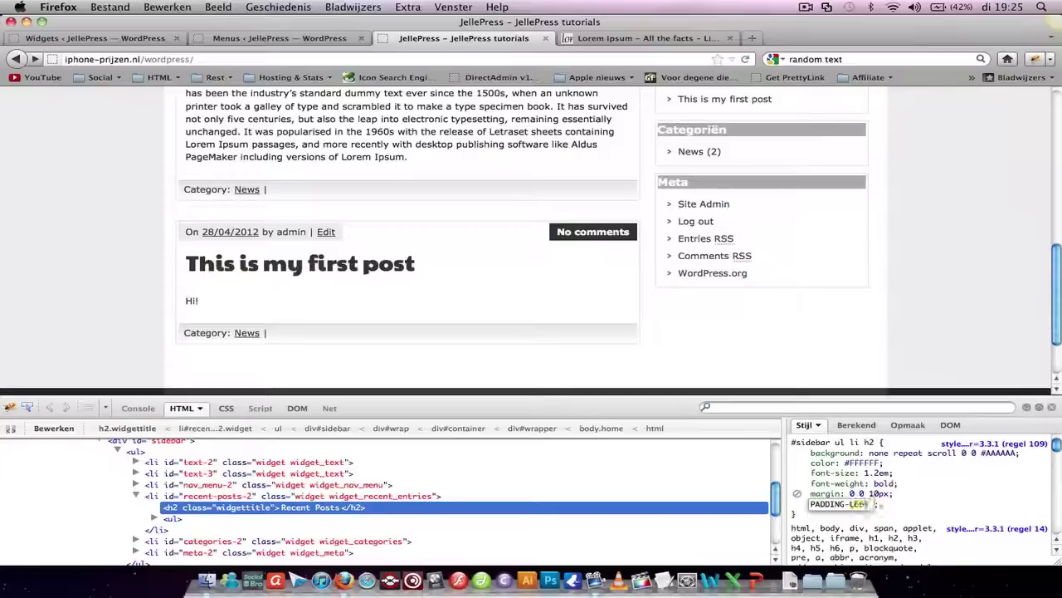
key(Tab)
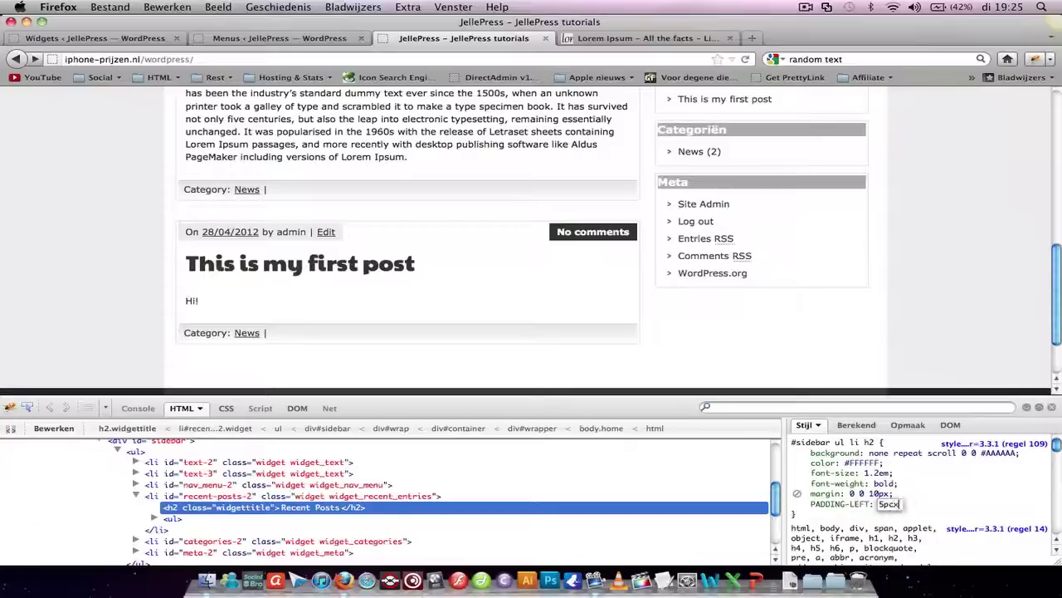
text(5px)
key(Up)
key(Up)
key(Up)
key(Up)
key(Up)
key(Up)
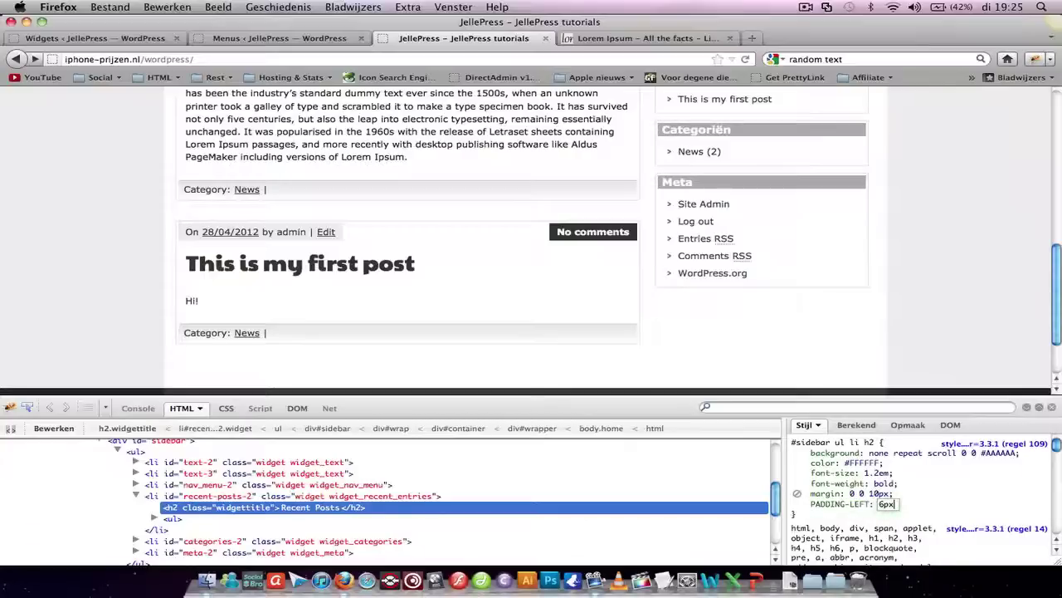
key(Return)
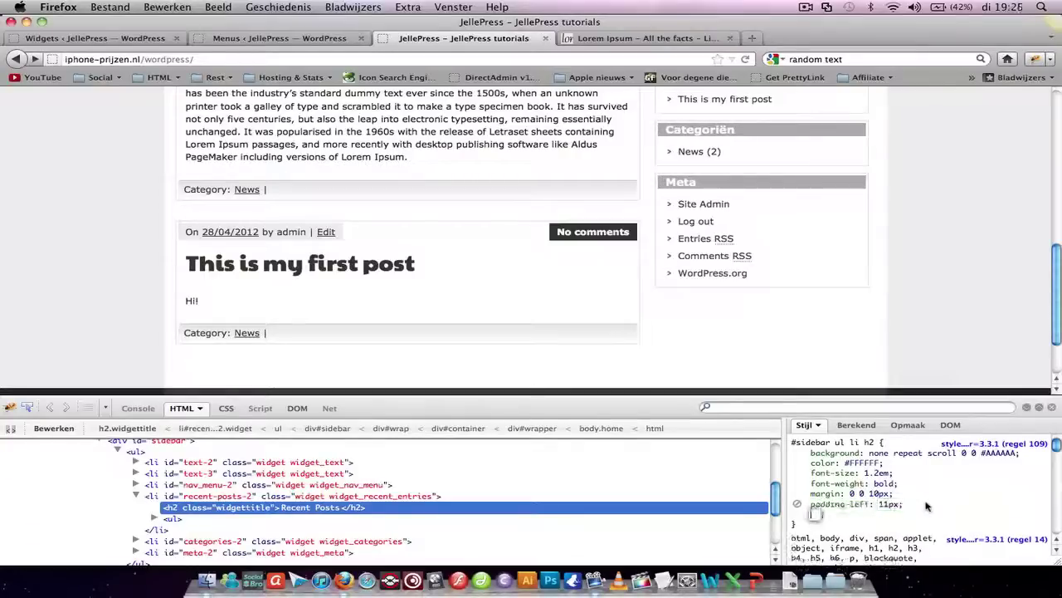
Add a padding-top declaration of 5px to the #sidebar ul li h2 rule.
text(padding-top)
key(Tab)
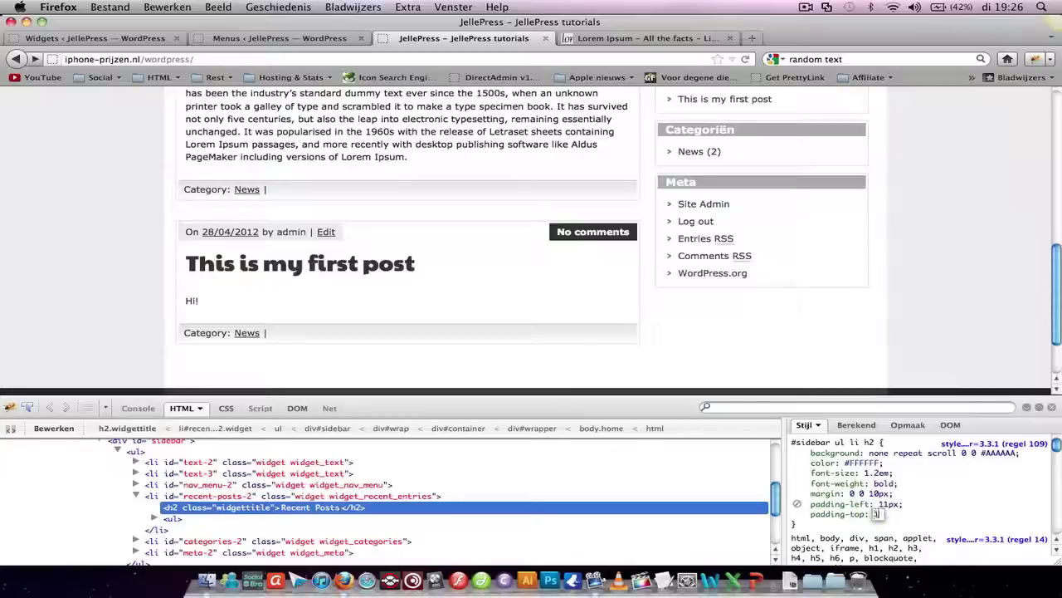
text(11px)
key(Down)
key(Down)
key(Down)
key(Down)
key(Down)
key(Down)
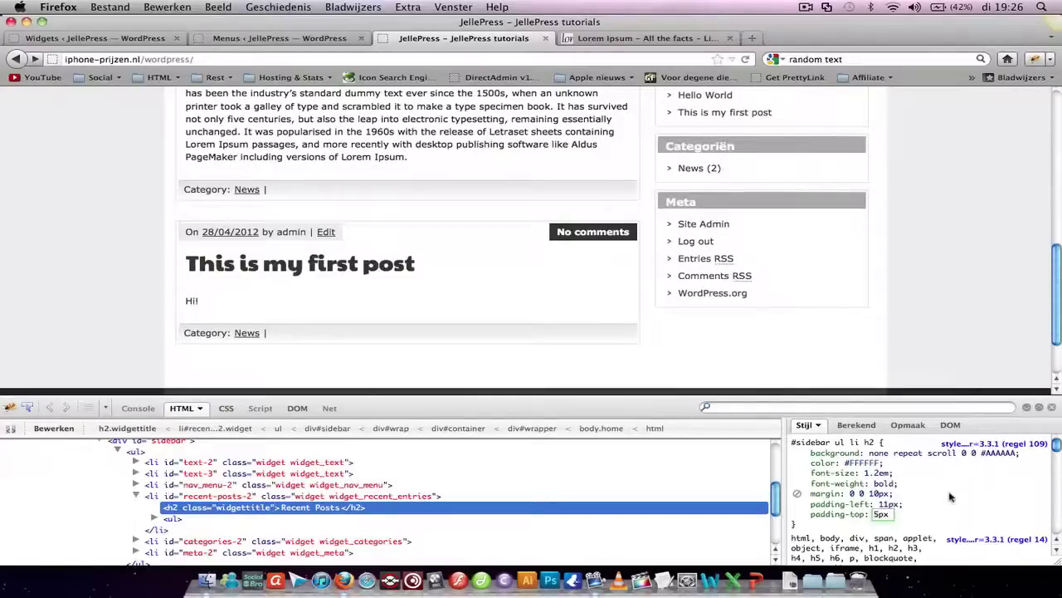
key(Return)
Add a padding-bottom declaration of 6px to the #sidebar ul li h2 rule.
text(padding-)
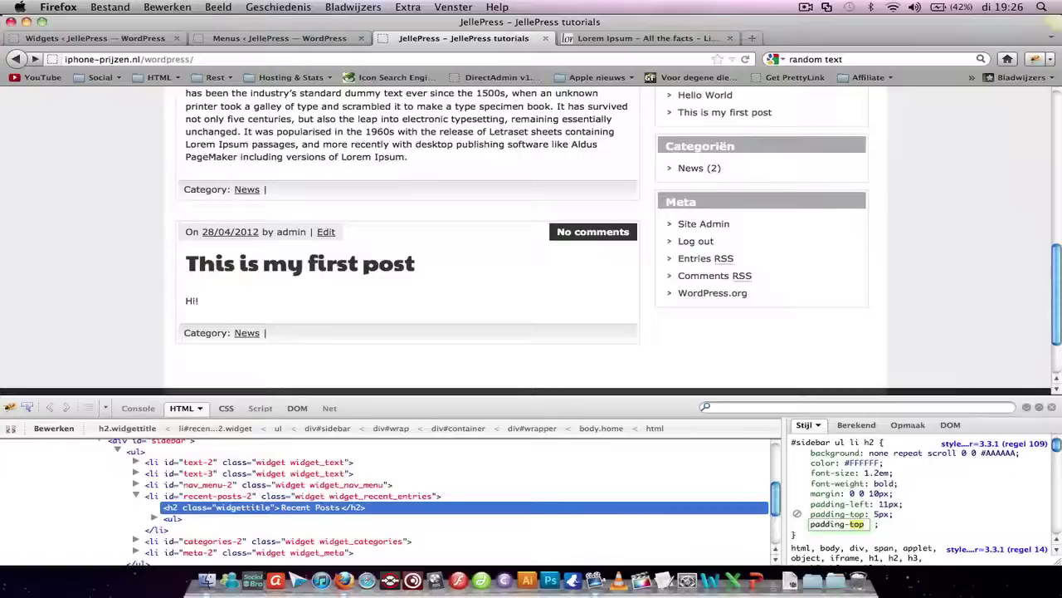
text(bottom: 7px)
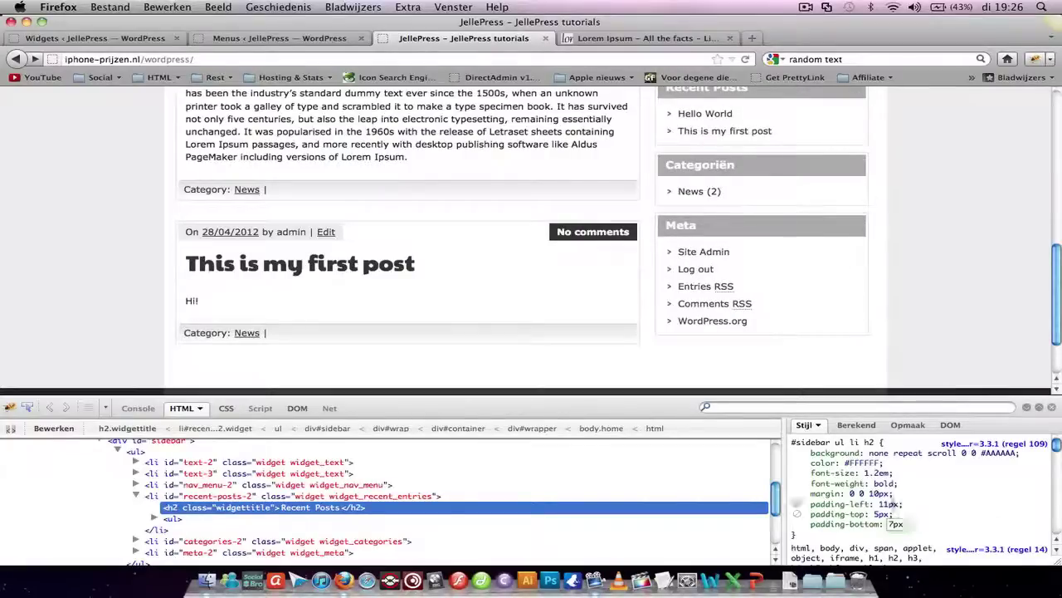
key(Down)
key(Return)
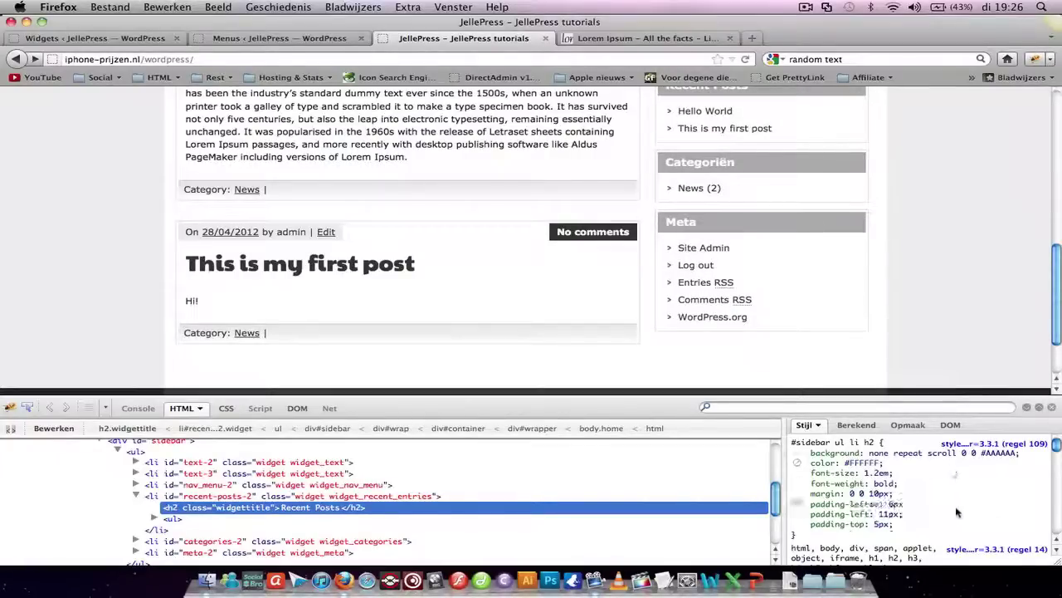
Reduce the margin in the #sidebar ul li h2 rule to 0 0 0, checking the sidebar headings on the page.
click(873, 495)
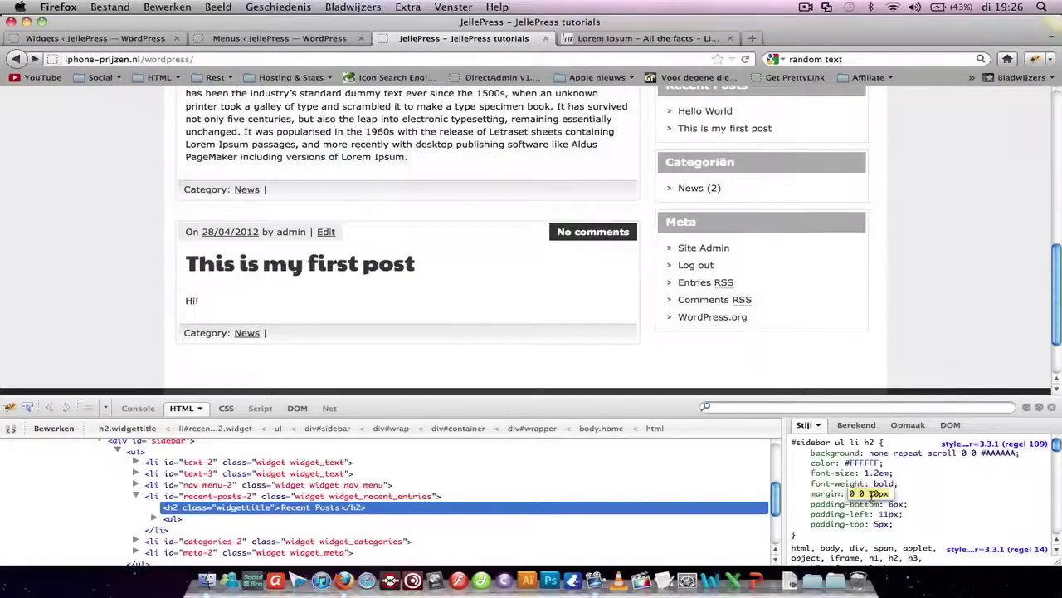
key(Down)
key(Down)
key(Down)
key(Down)
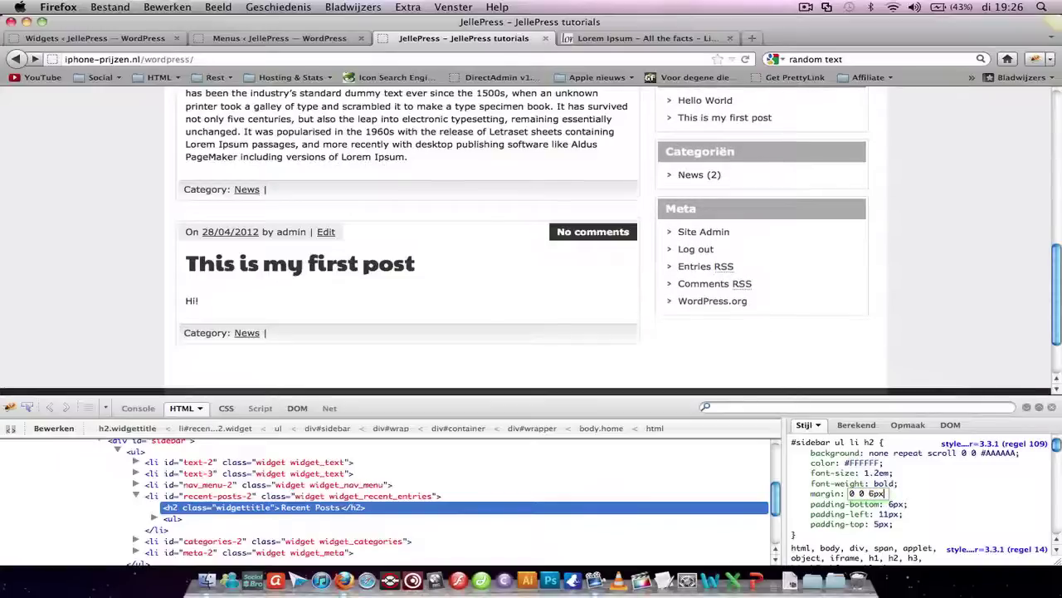
key(Down)
key(Down)
key(Down)
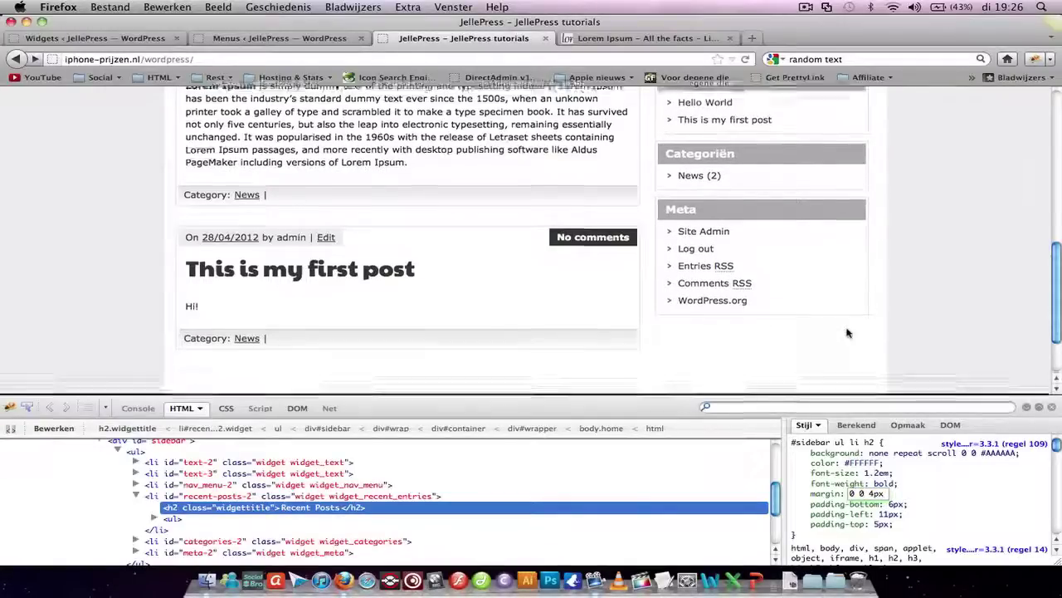
scroll(850, 334, up, 10)
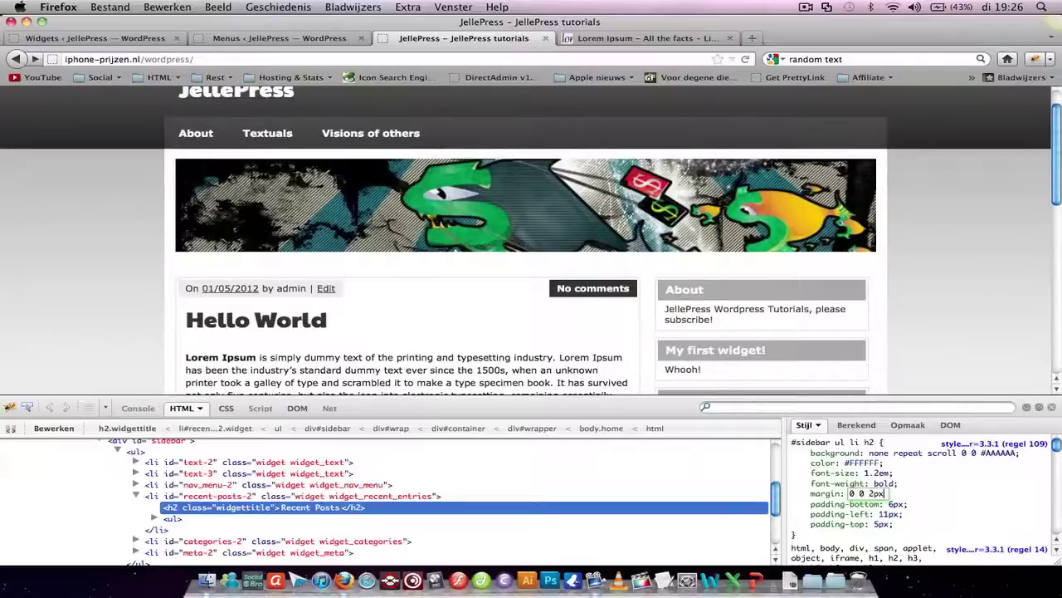
scroll(910, 316, down, 10)
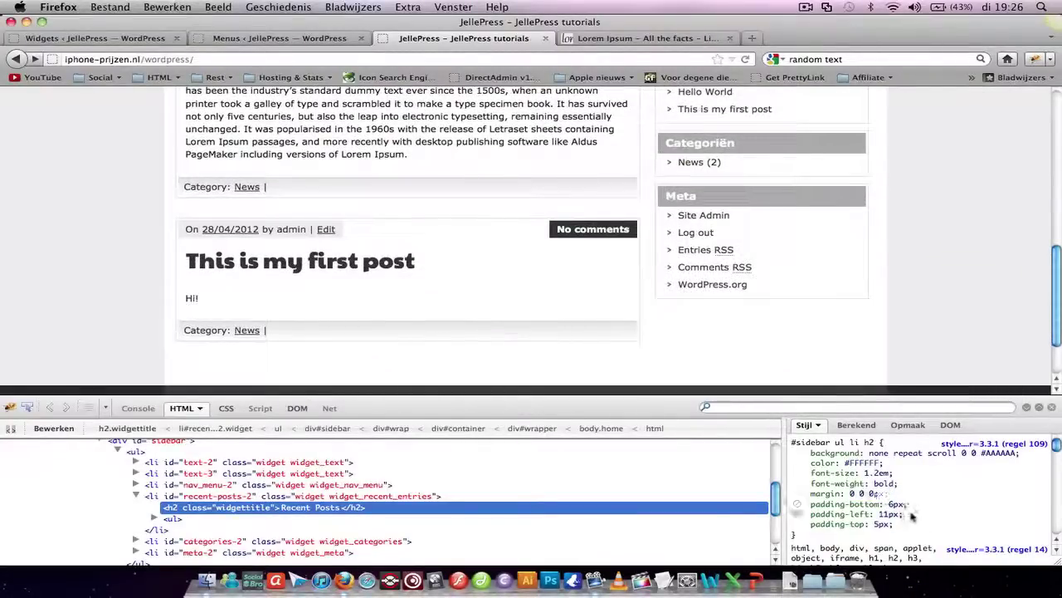
key(Return)
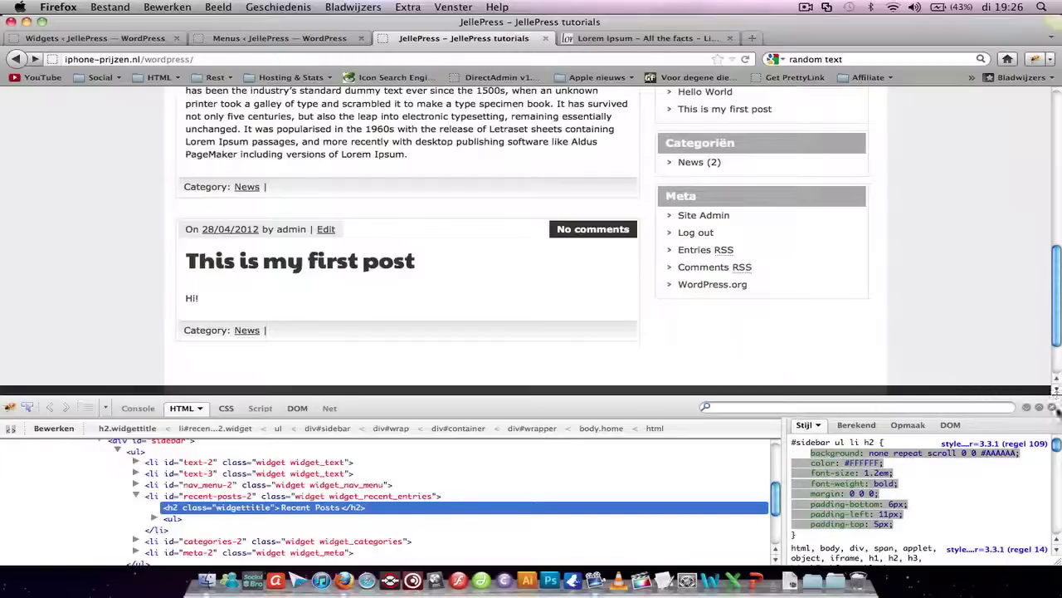
Close Firebug and open the zeeSynergie stylesheet in the WordPress theme editor.
click(1052, 408)
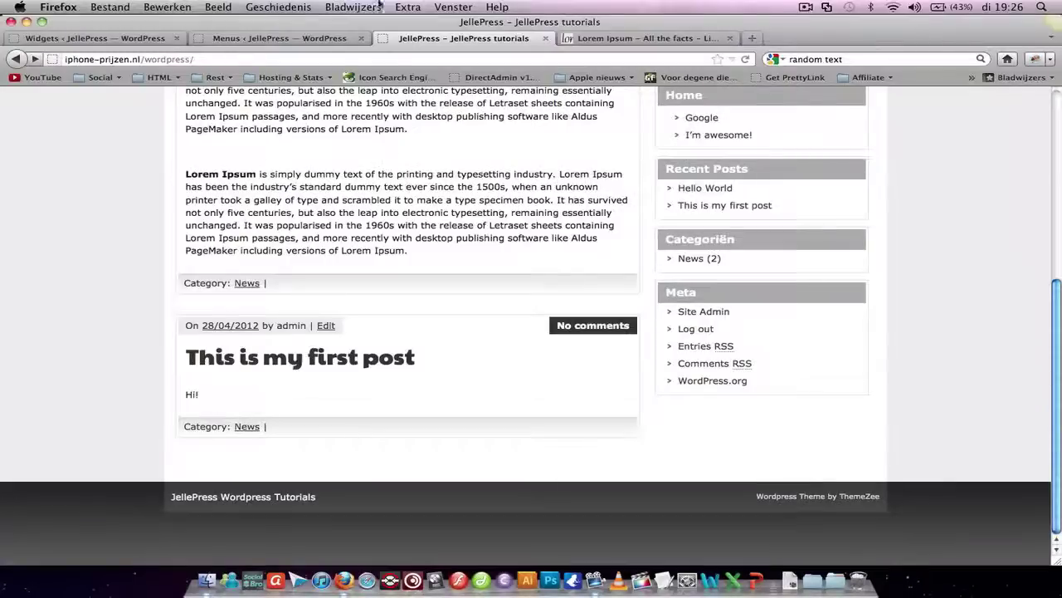
click(75, 37)
click(70, 349)
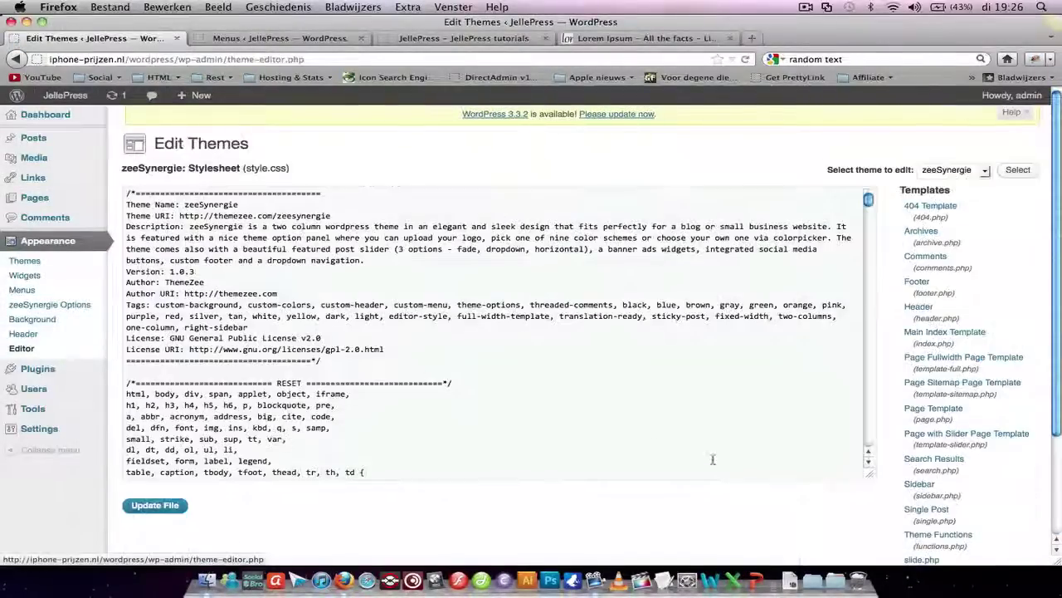
Find "sidebar" in style.css to reach the #sidebar ul li h2 rule in the SIDEBAR section.
scroll(529, 436, down, 5)
scroll(530, 436, down, 3)
key(super+f)
text(sidebar)
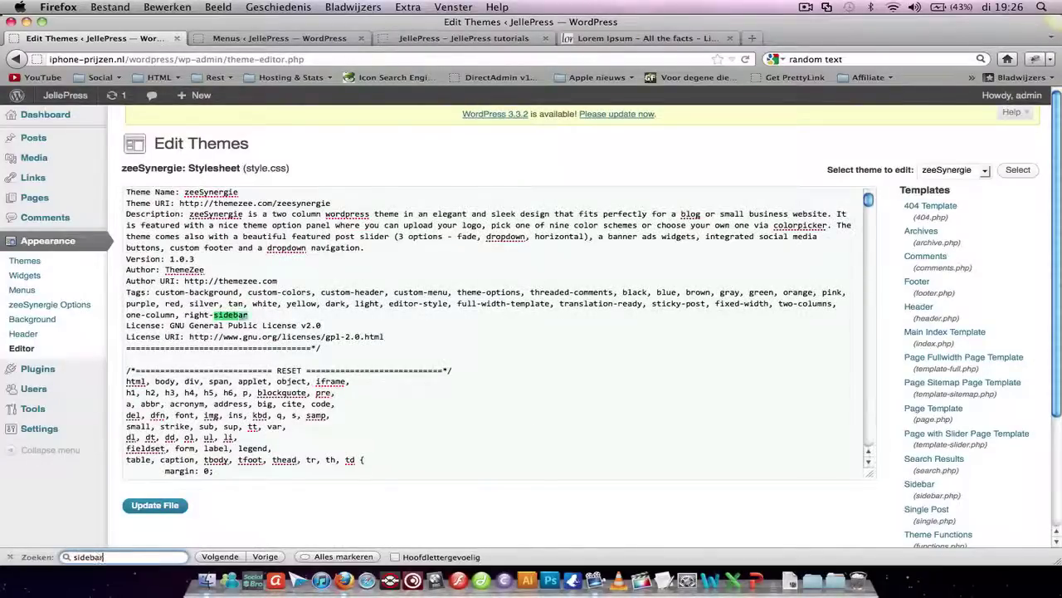
key(Return)
key(Return)
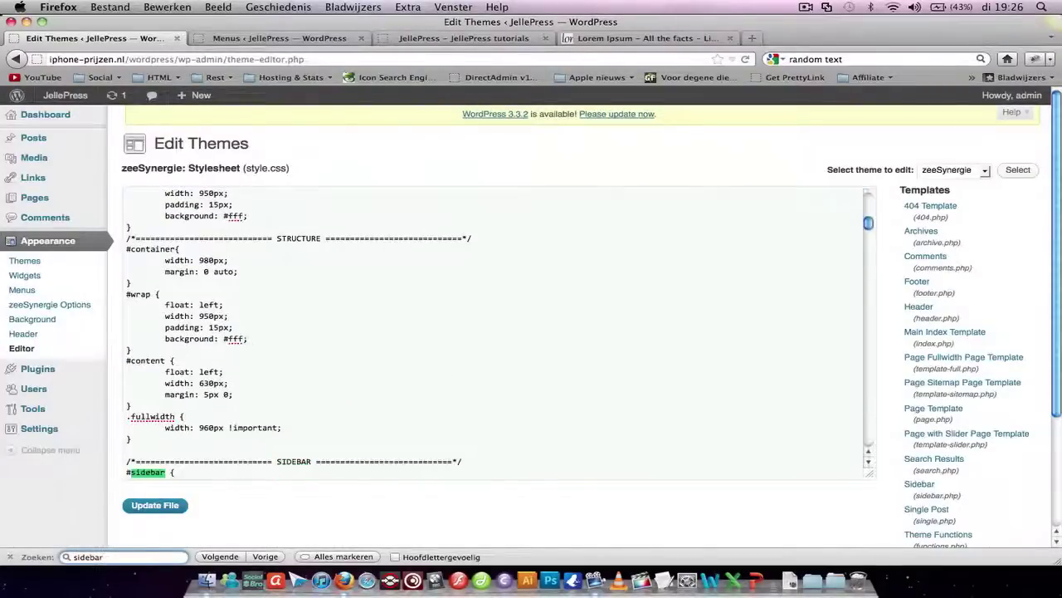
scroll(567, 440, down, 5)
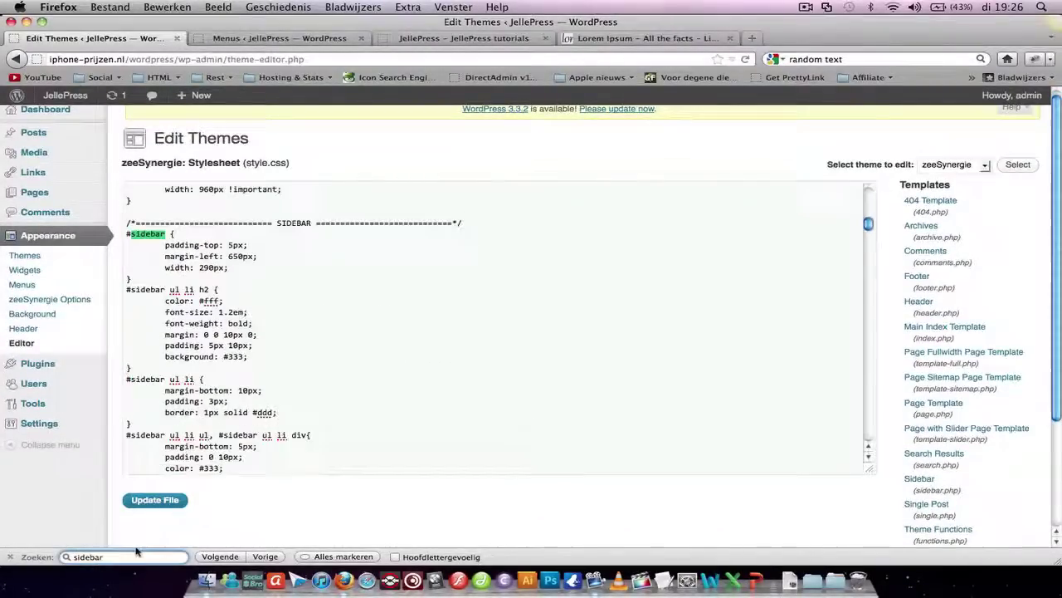
click(10, 557)
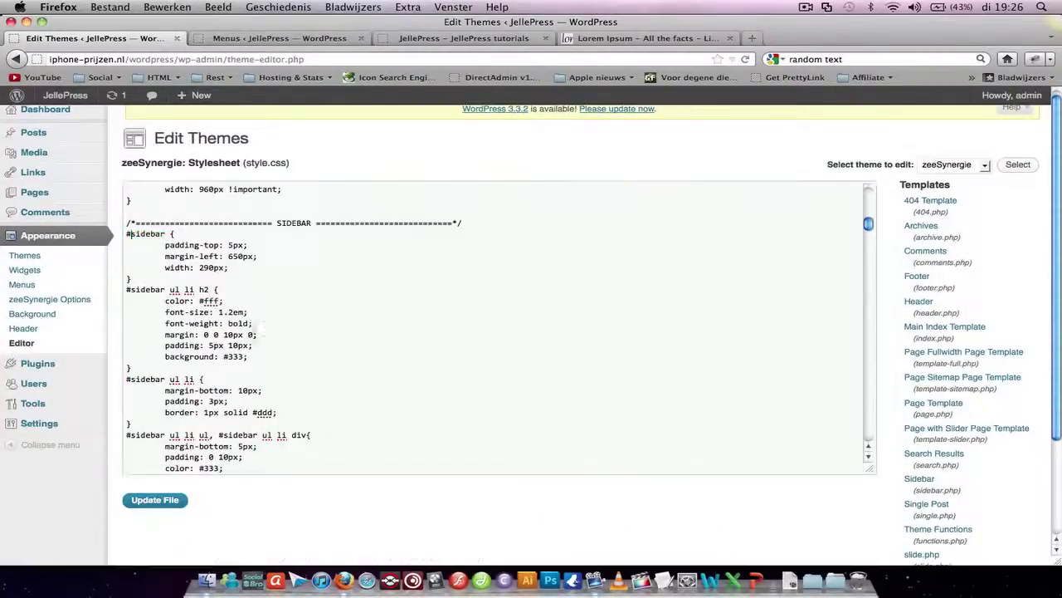
Replace the #sidebar ul li h2 declarations with the Firebug version (#AAAAAA background, margin 0 0 0, padding-bottom 6px, padding-left 11px, padding-top 5px) and update the file.
right_click(259, 359)
click(160, 320)
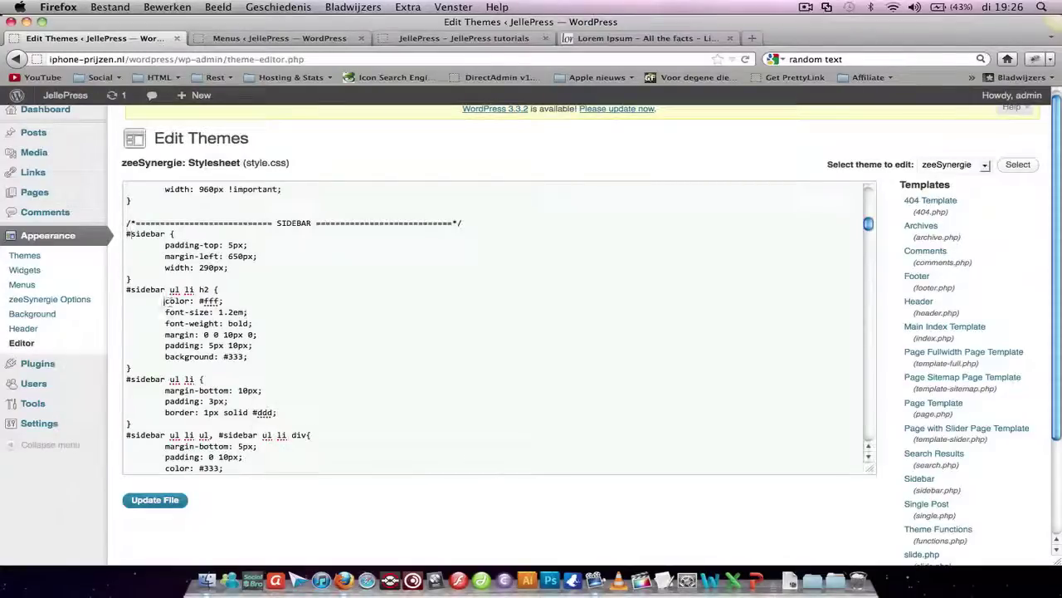
drag(163, 301, 286, 356)
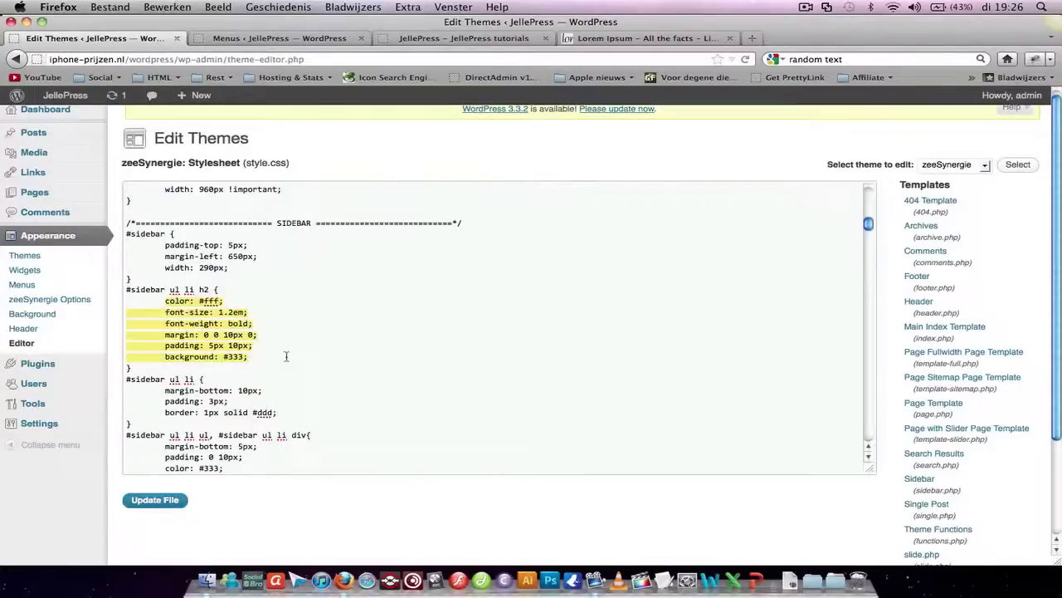
text(background: none repeat scroll 0 0 #AAAAAA; color: #FFFFFF; font-size: 1.2em; font-weight: bold; margin: 0 0 0; padding-bottom: 6px; padding-left: 11px; padding-top: 5px;)
click(158, 500)
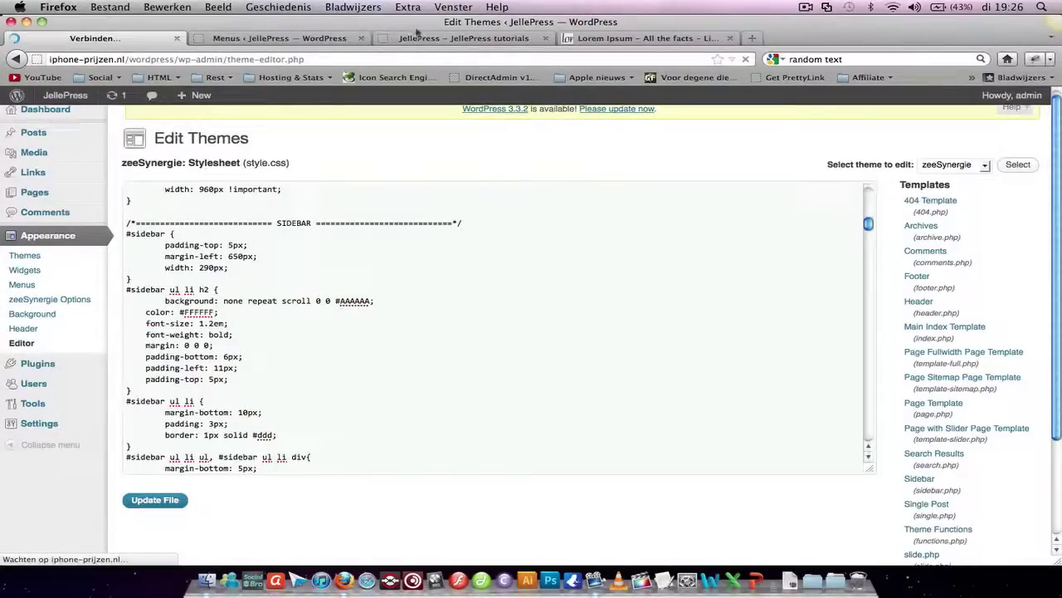
Reload the JellePress blog and look over the sidebar heading styles from the header down to the footer.
click(429, 37)
scroll(877, 255, up, 2)
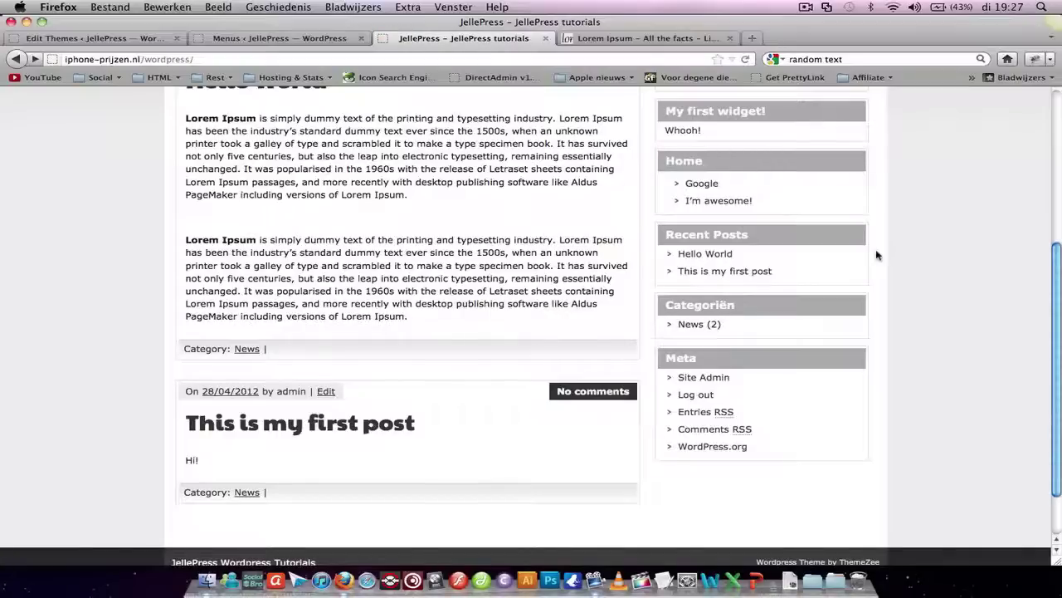
key(super+r)
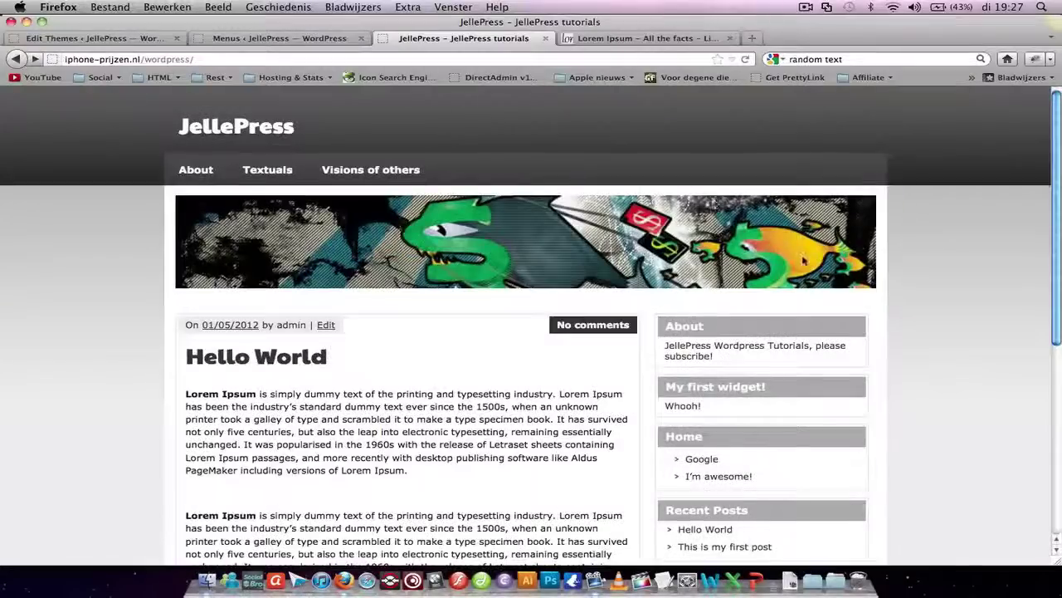
scroll(837, 342, down, 5)
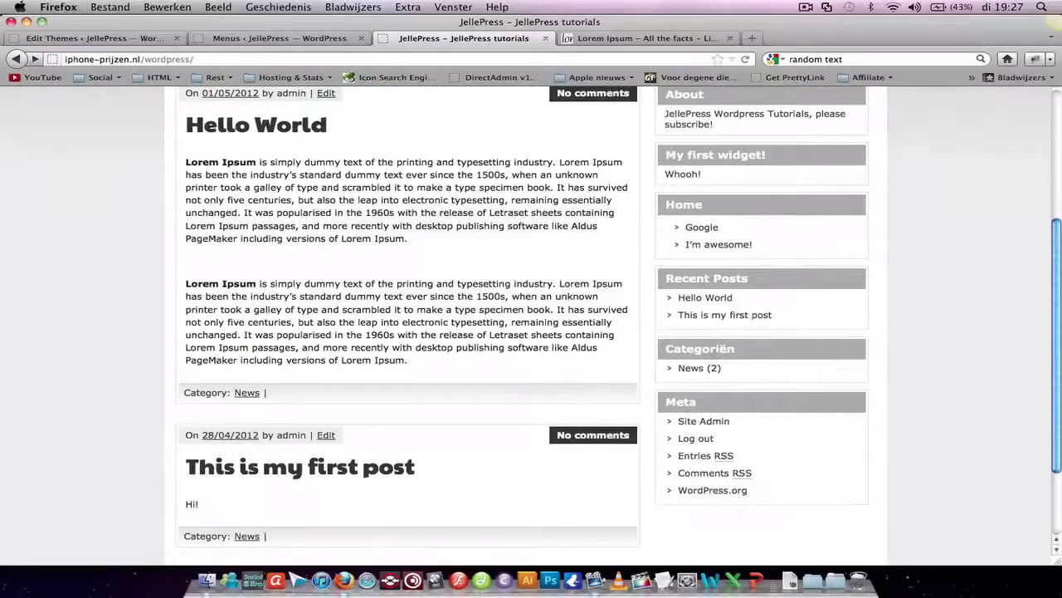
click(803, 6)
scroll(843, 398, down, 3)
scroll(843, 397, up, 10)
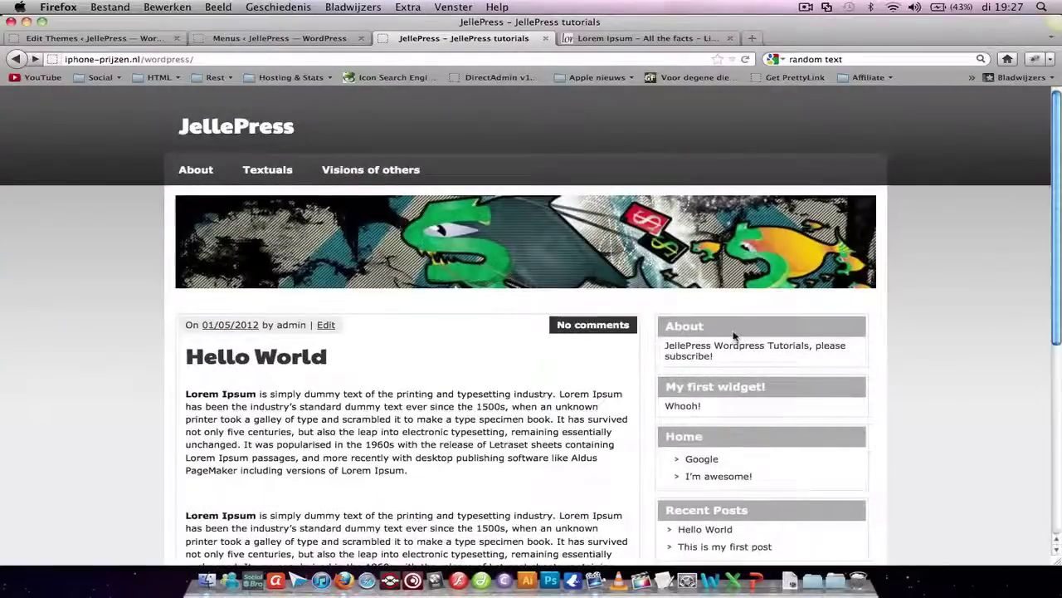
scroll(734, 378, down, 1)
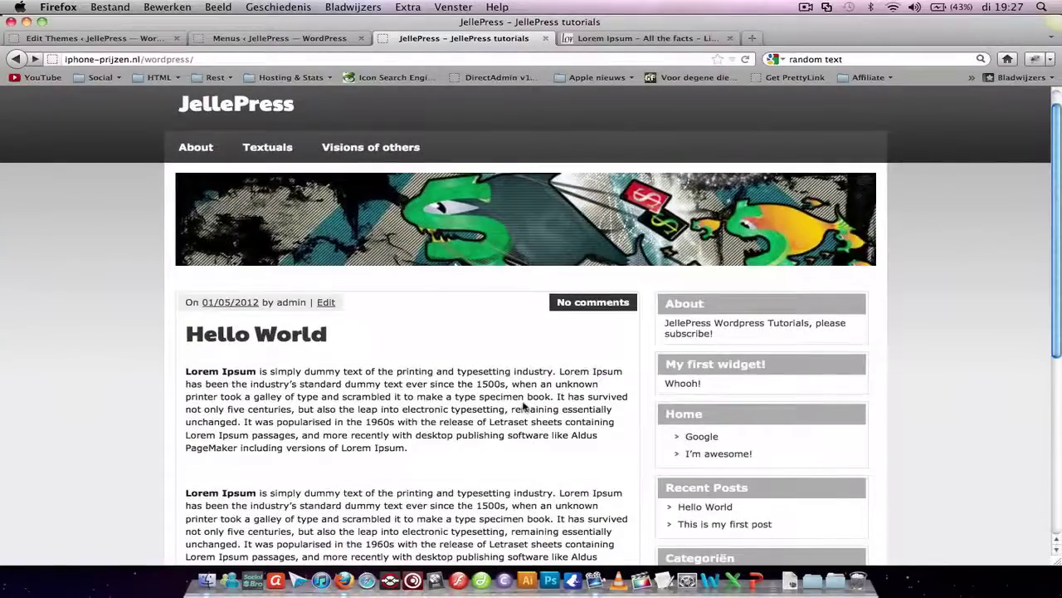
scroll(532, 287, down, 10)
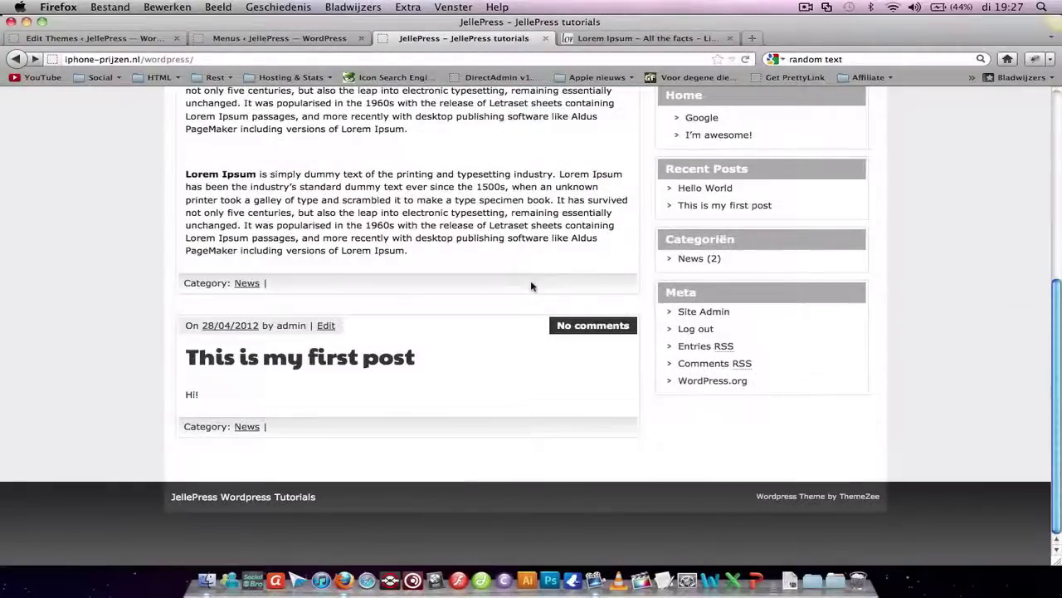